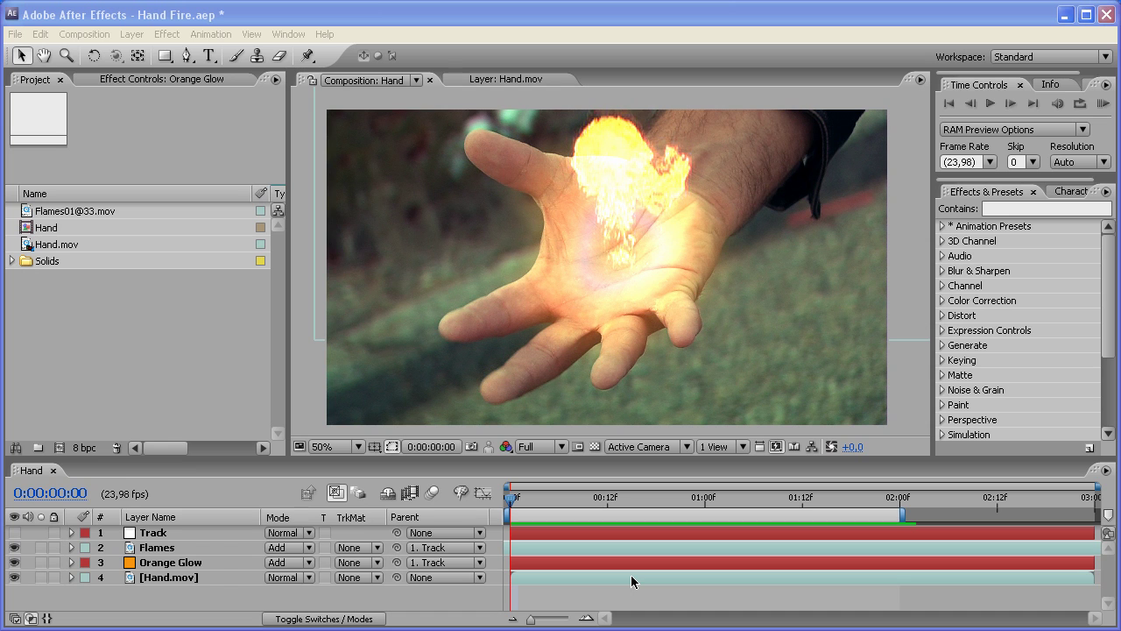
- Scrub the Hand.mov clip to about 0:00:01:12 to inspect the flame
left_click(637, 604)
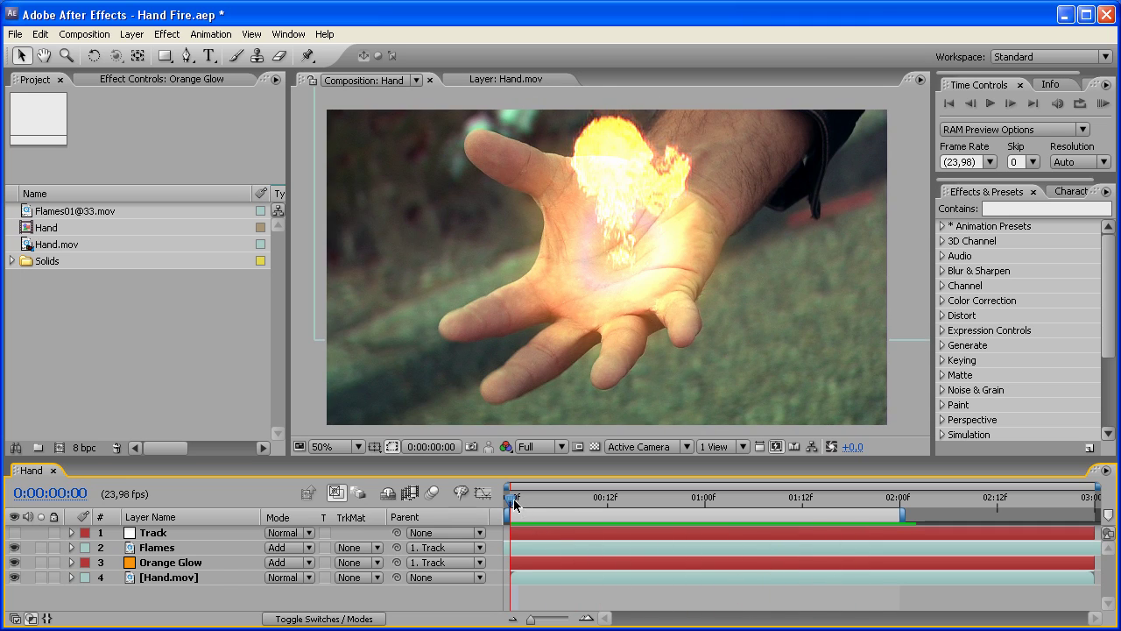
mouse_move(511, 498)
left_mouse_down()
mouse_move(902, 499)
mouse_move(497, 490)
left_mouse_up()
left_click_drag(567, 497, 762, 502)
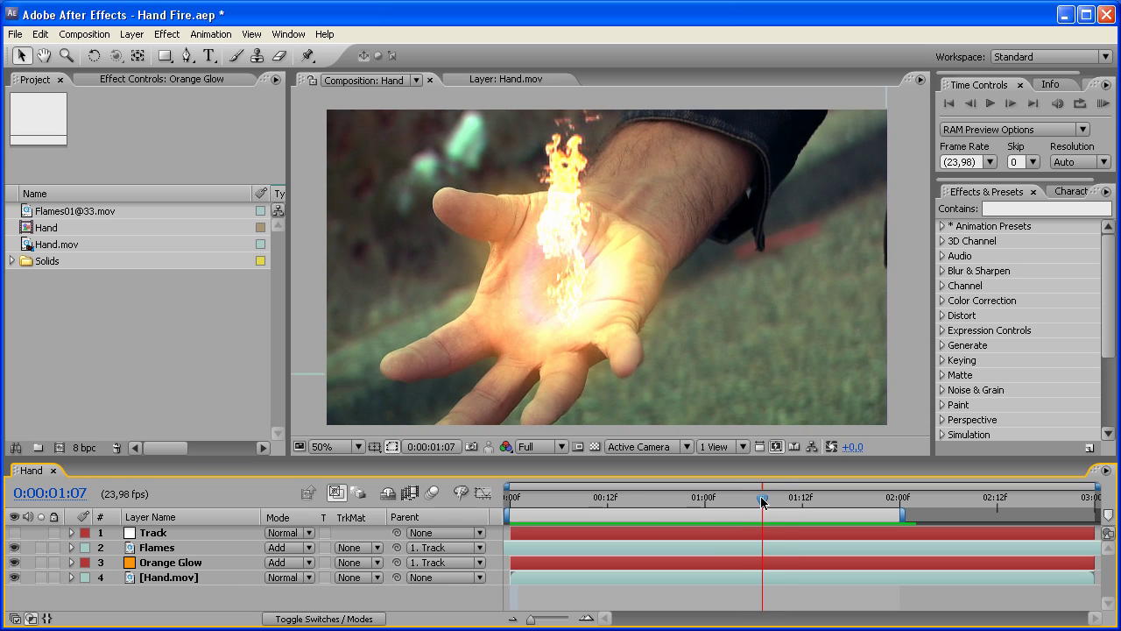
- Create the Hand 2 composition from the Hand.mov footage
left_click(691, 589)
left_click(70, 245)
left_click_drag(70, 244, 57, 447)
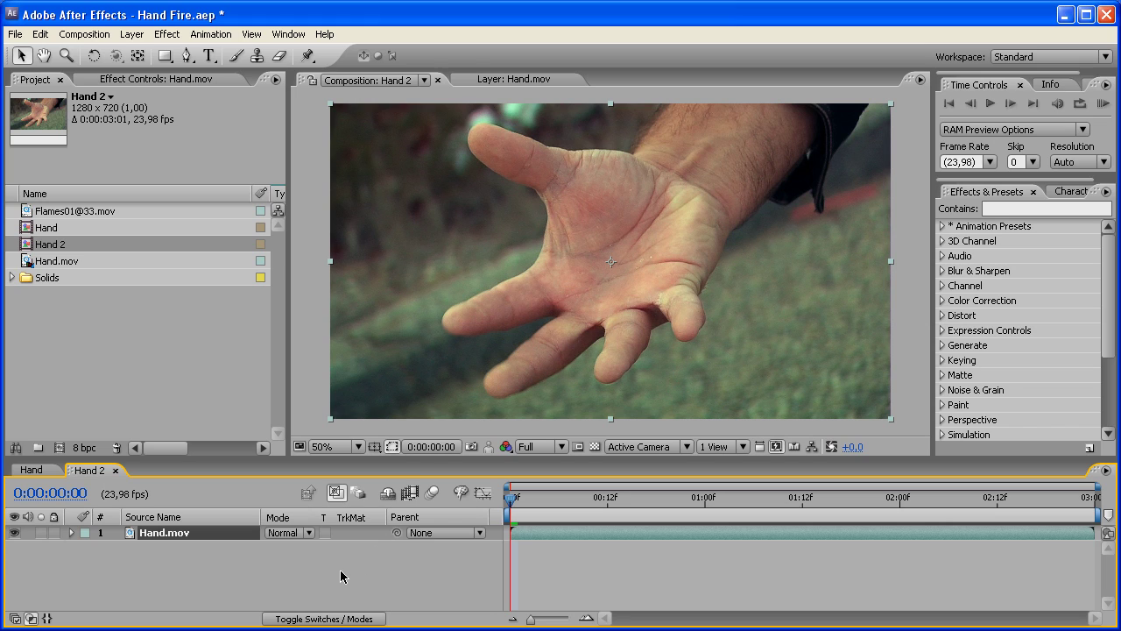
- Open Tracker Controls and start a Track Motion on the Hand.mov layer
left_click(167, 536)
left_click(288, 34)
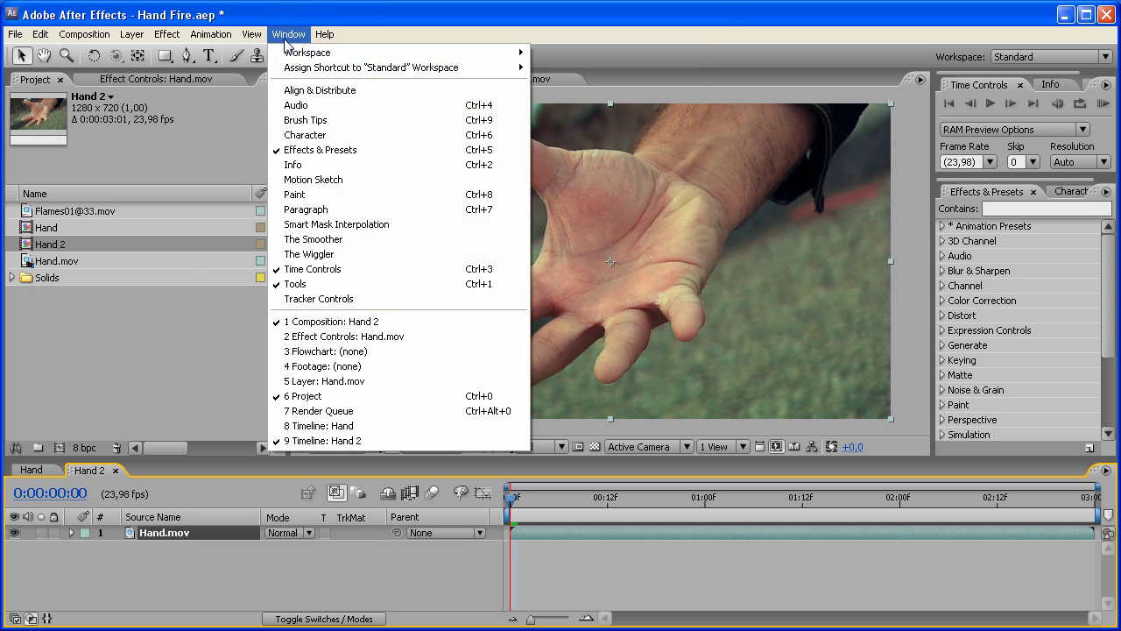
left_click(362, 298)
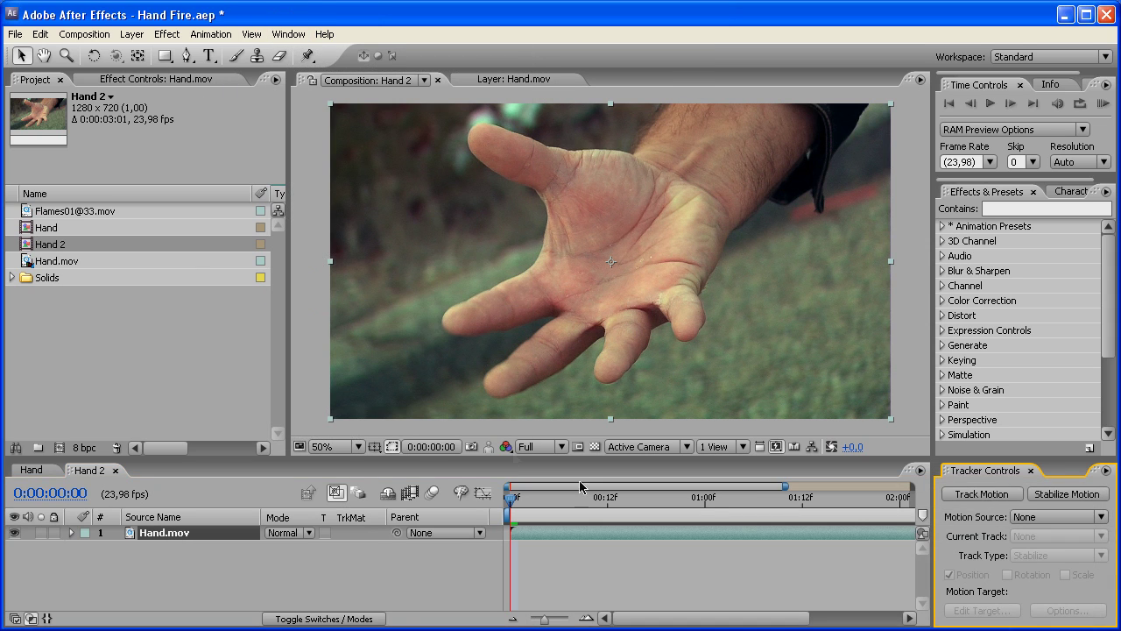
left_click(982, 495)
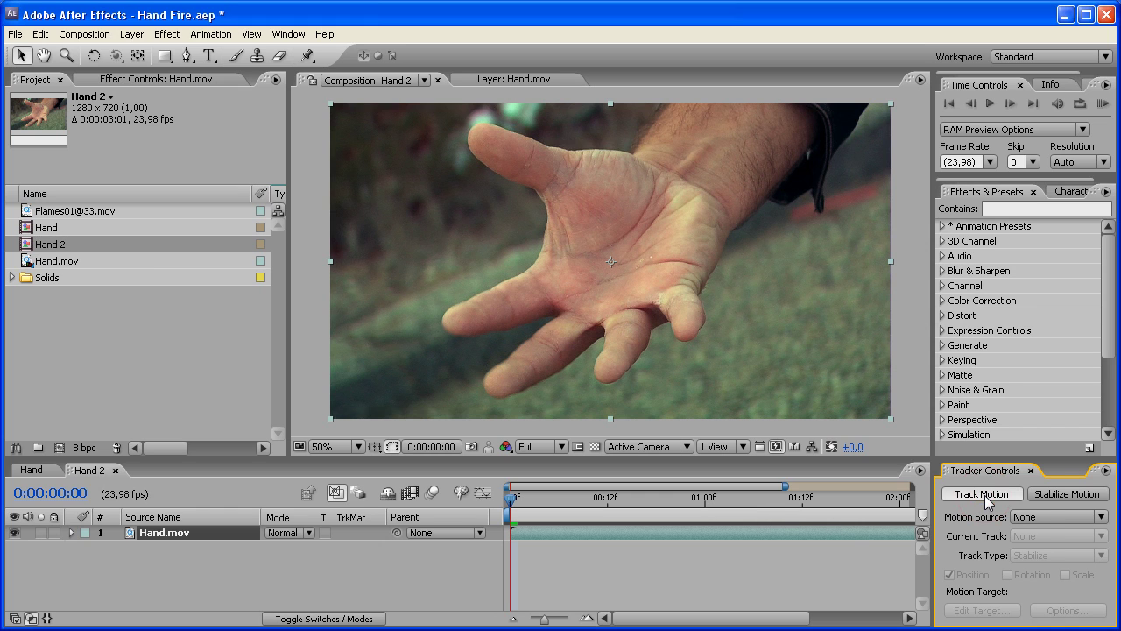
- Enlarge Track Point 1's feature region and place it on the palm
key("period")
key("period")
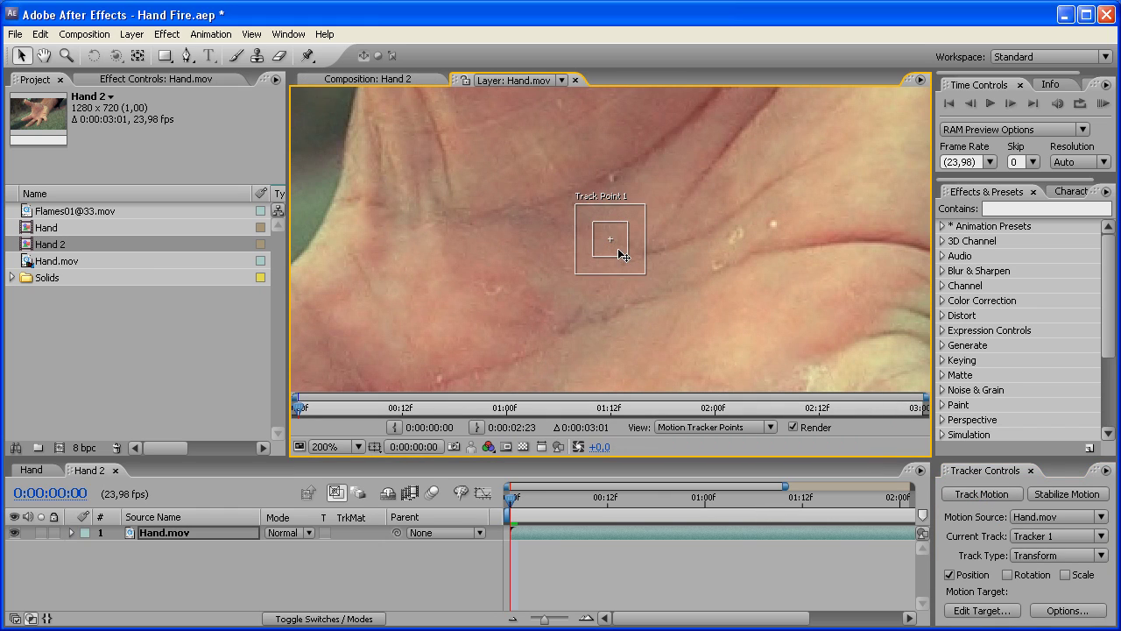
left_click(625, 254)
left_click_drag(629, 257, 663, 290)
key("comma")
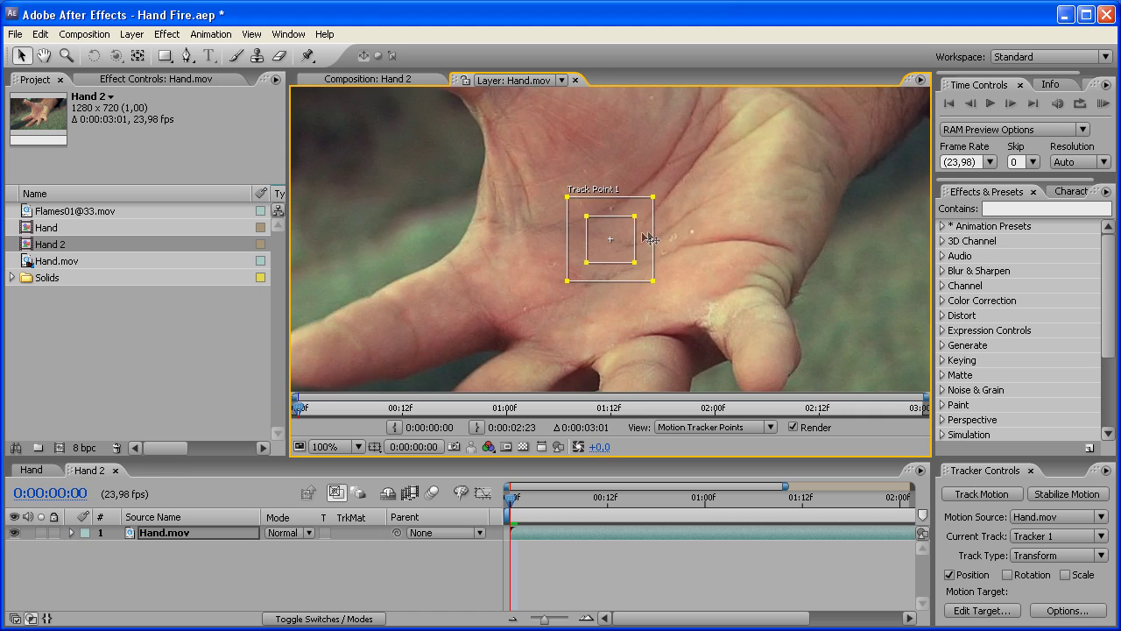
key("comma")
left_click_drag(620, 250, 646, 210)
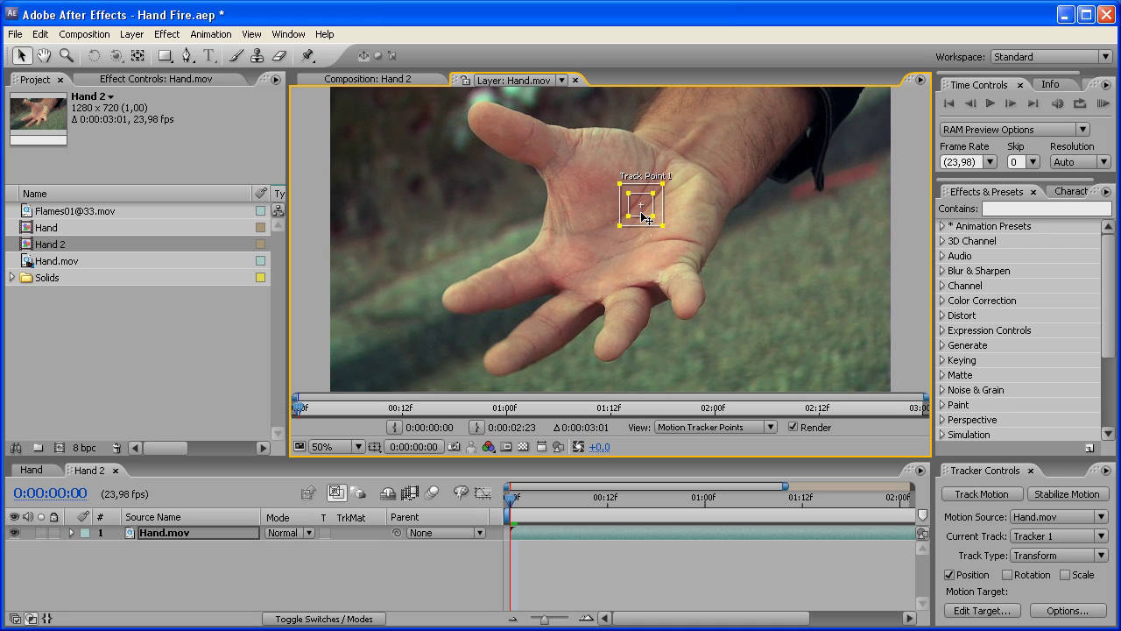
left_click(136, 35)
- Add a trial Null Object and set Null 2 as the tracker's motion target
mouse_move(144, 53)
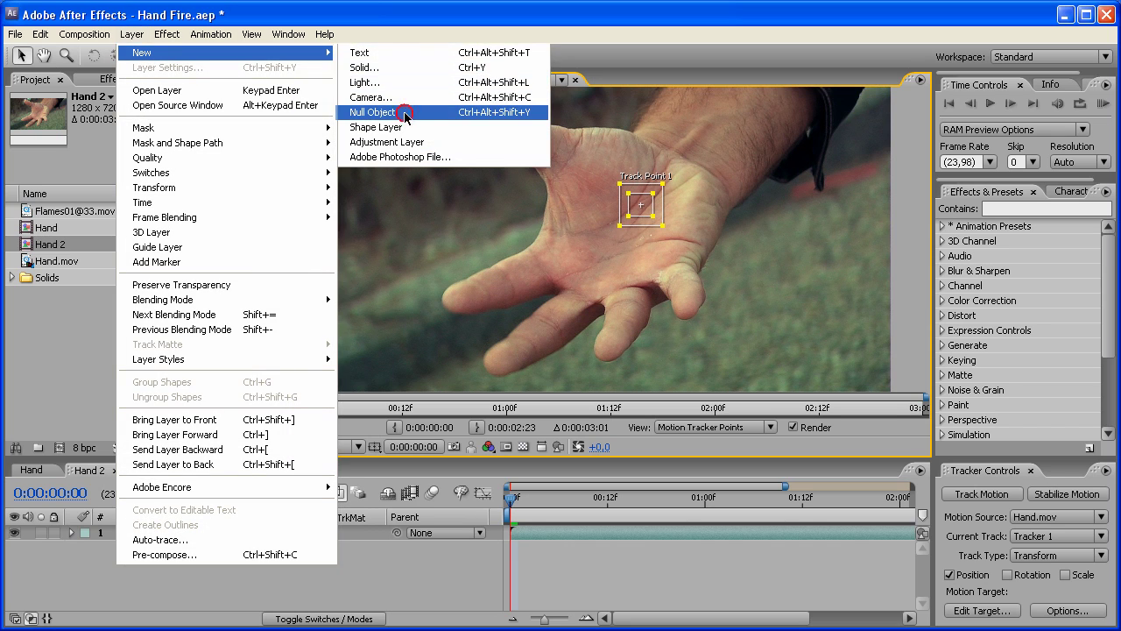
left_click(404, 113)
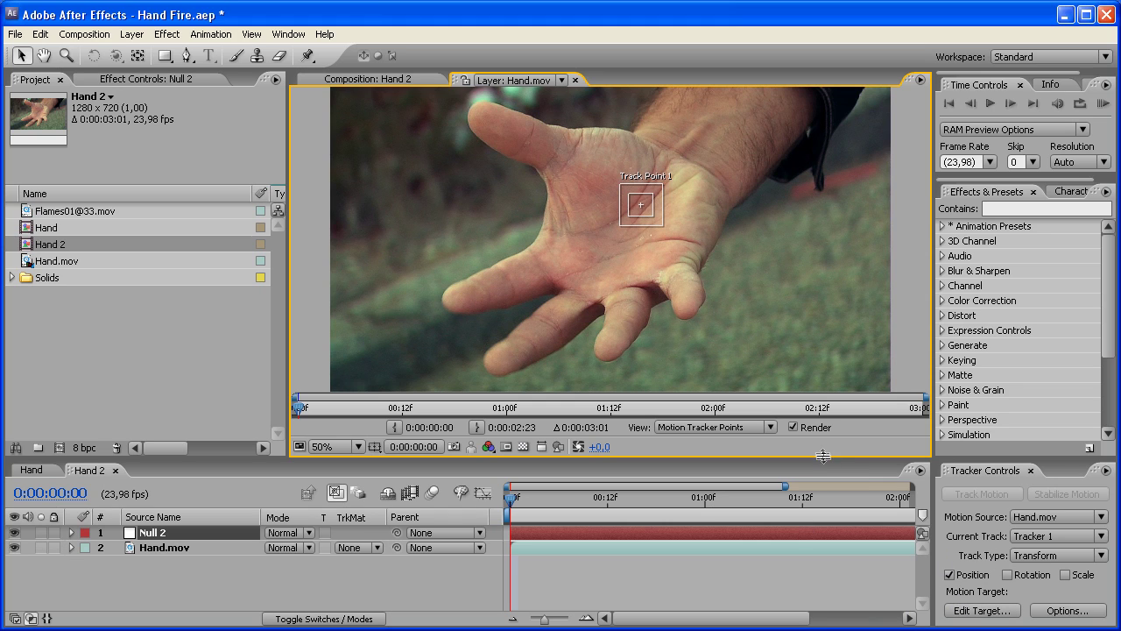
left_click_drag(823, 456, 825, 402)
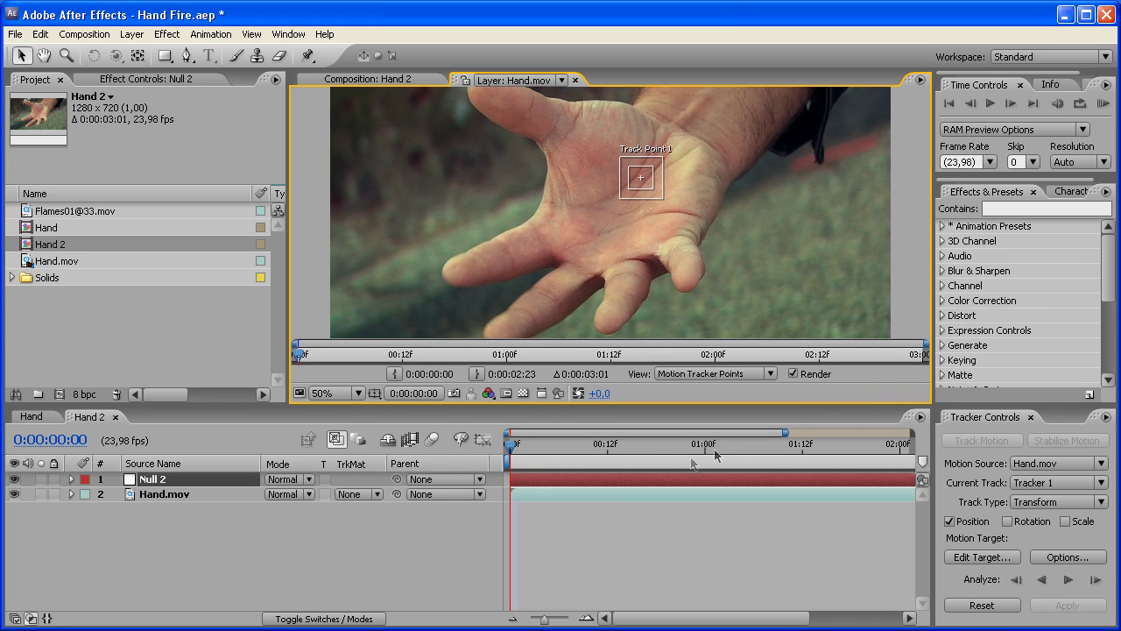
left_click_drag(544, 619, 530, 620)
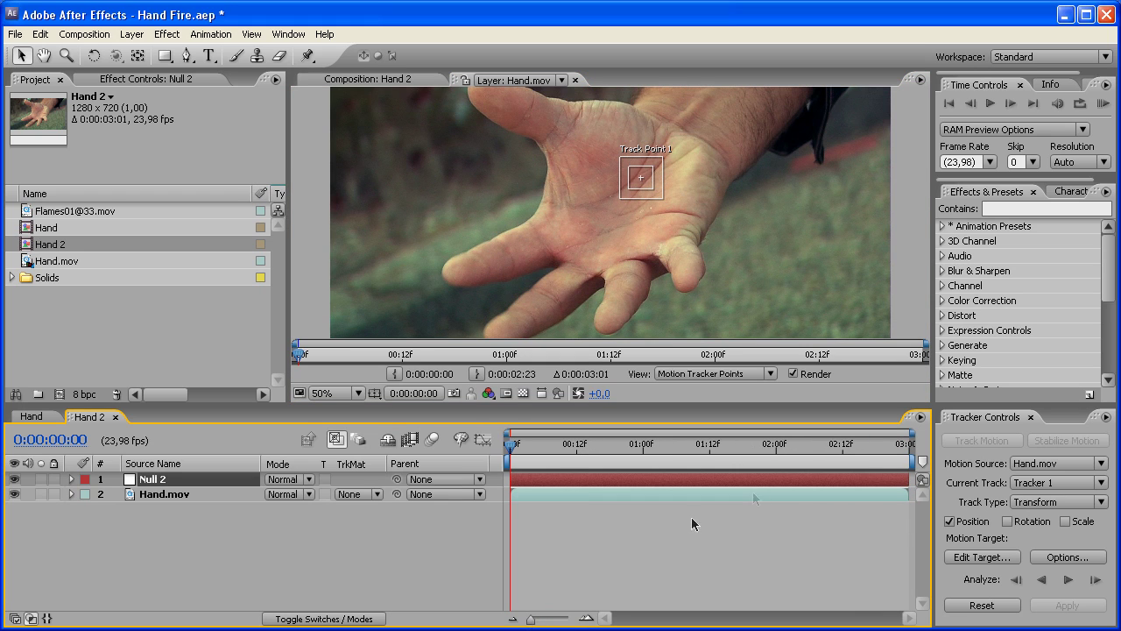
left_click(970, 561)
left_click(625, 367)
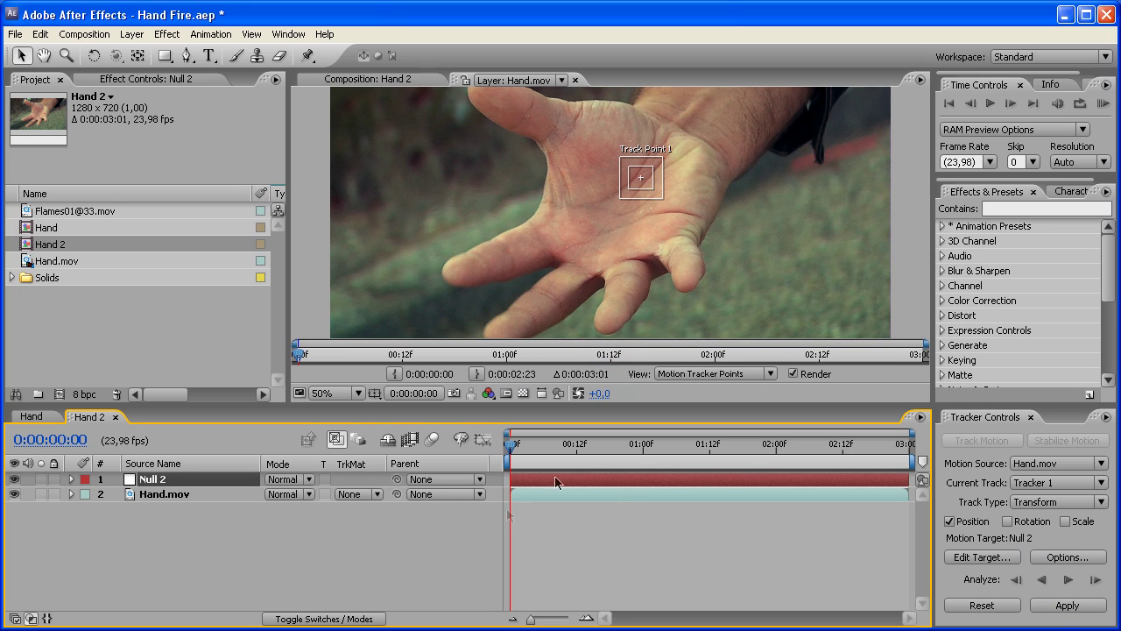
- Close the Layer panel and delete the Null 2 layer
left_click(574, 80)
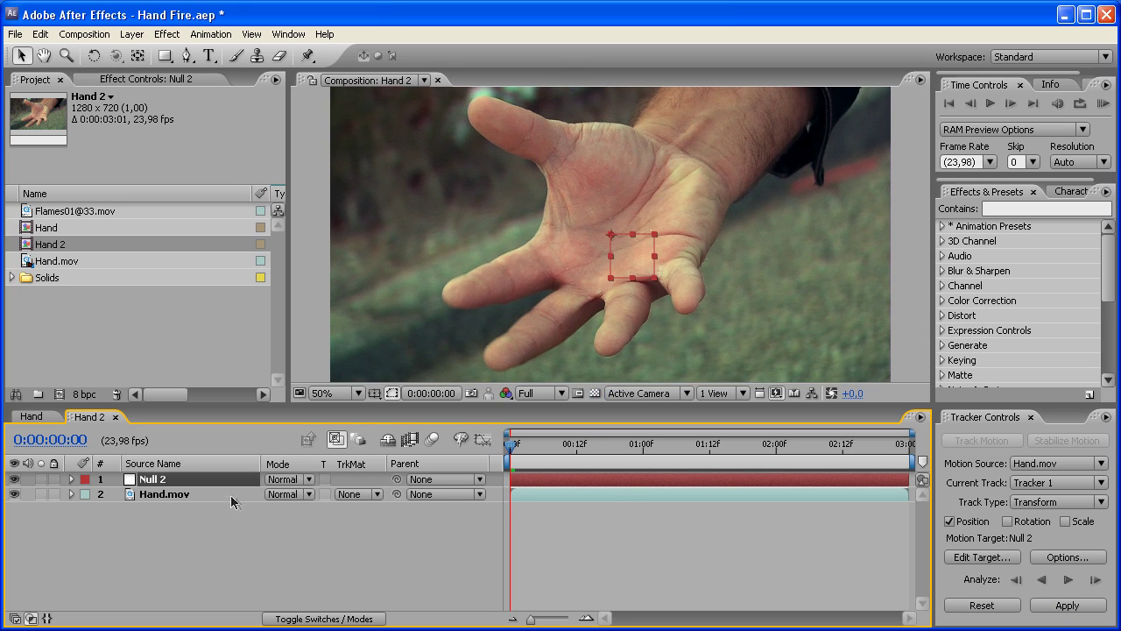
left_click(214, 480)
key("Delete")
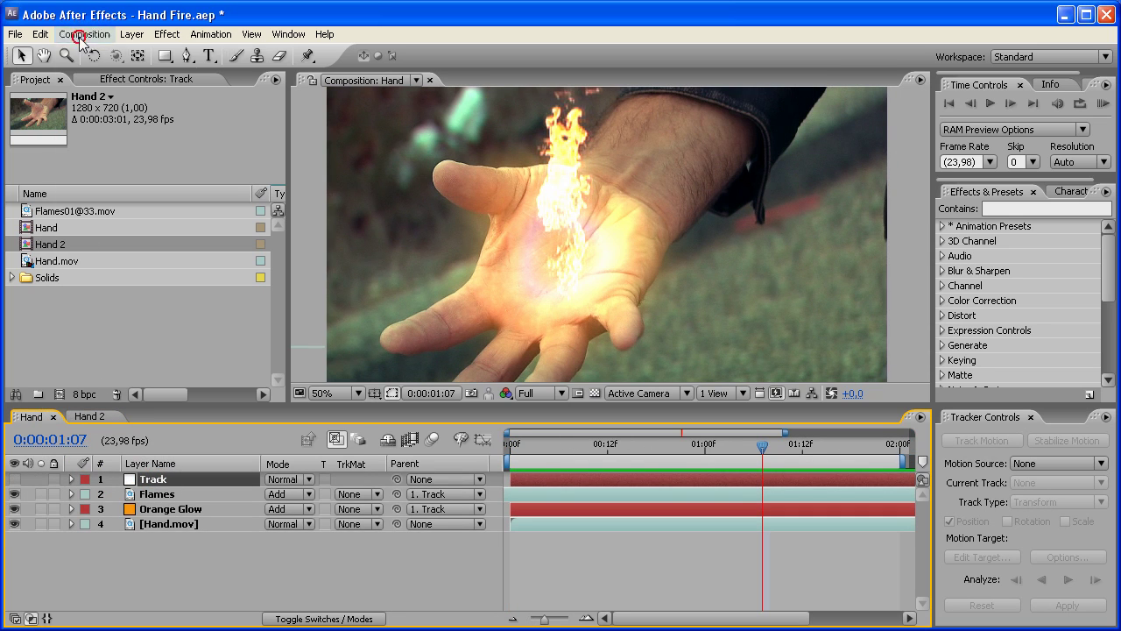
- Copy the Track null into Hand 2 and rename it Tracker
left_click(80, 40)
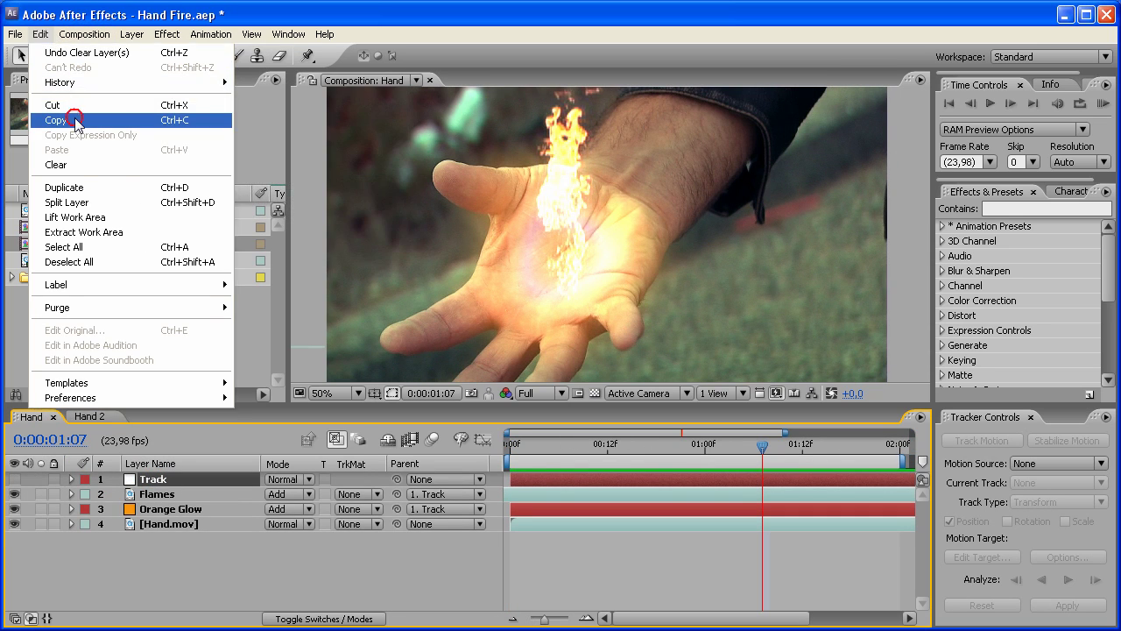
left_click(75, 120)
left_click(101, 417)
key("ctrl+v")
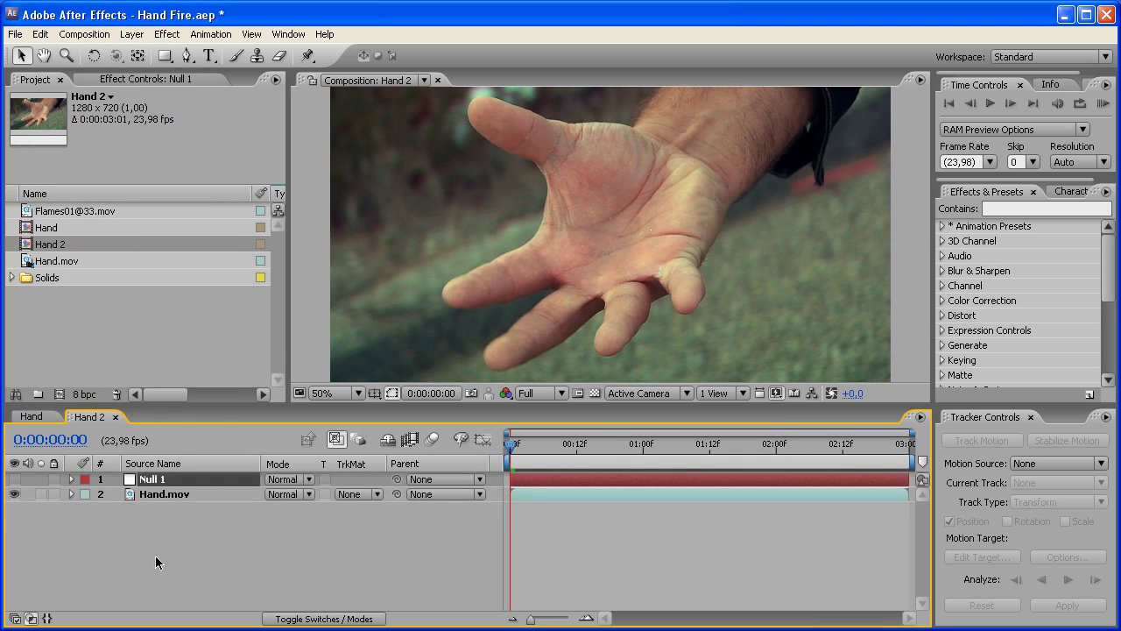
key("Return")
type("Track")
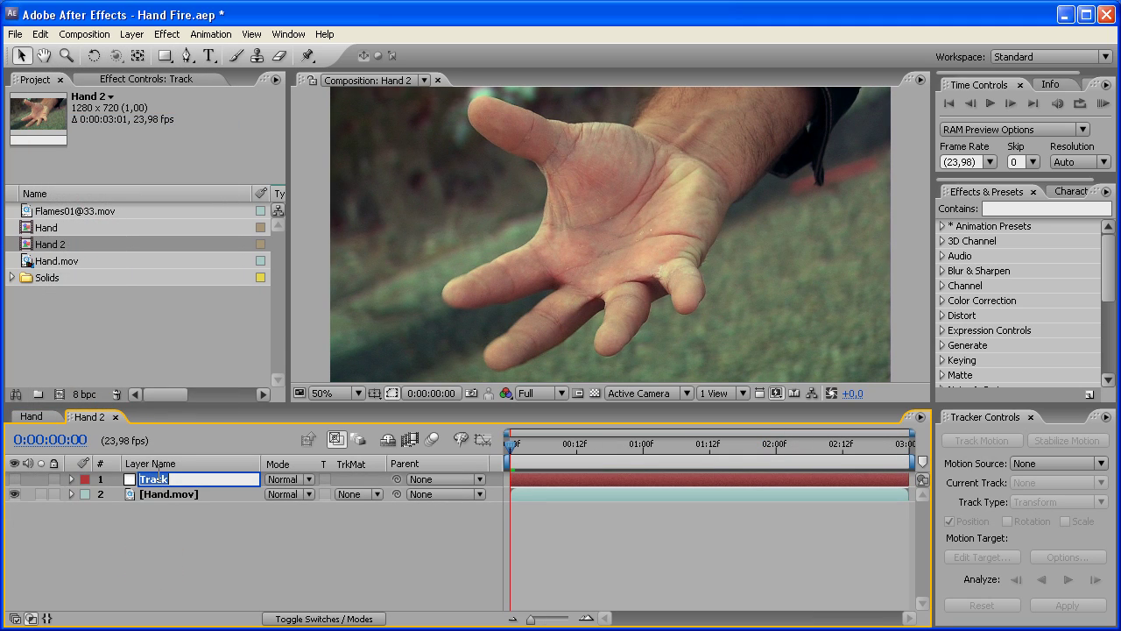
type("Track")
key("Return")
left_click(245, 573)
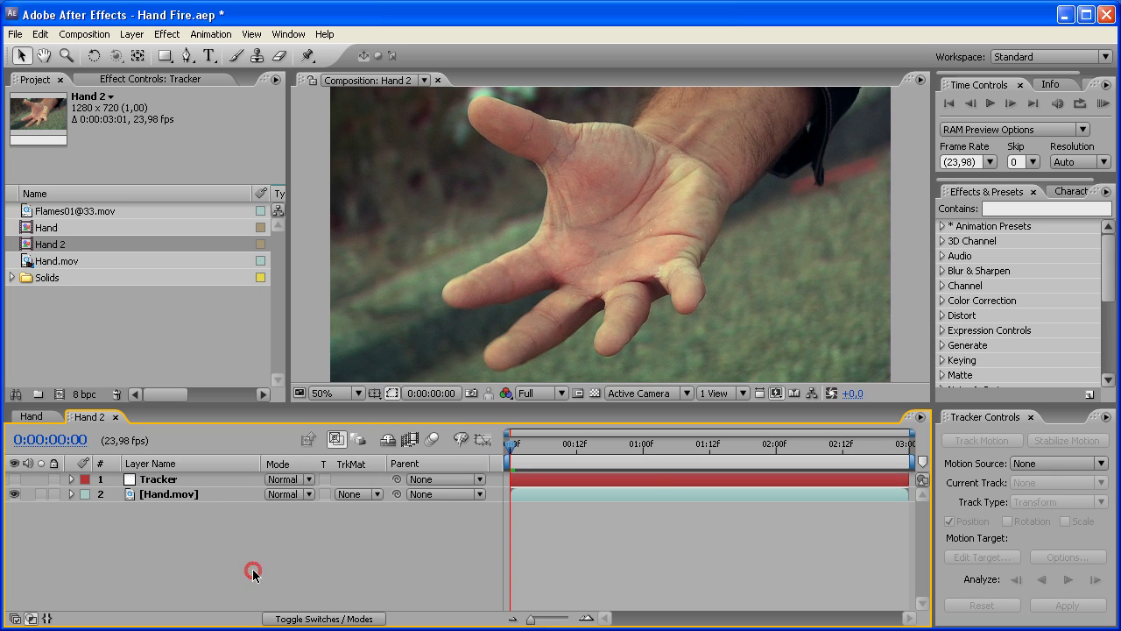
- Check the tracking, end the work area at 2:00, and hide the Tracker layer
left_click_drag(569, 448, 526, 448)
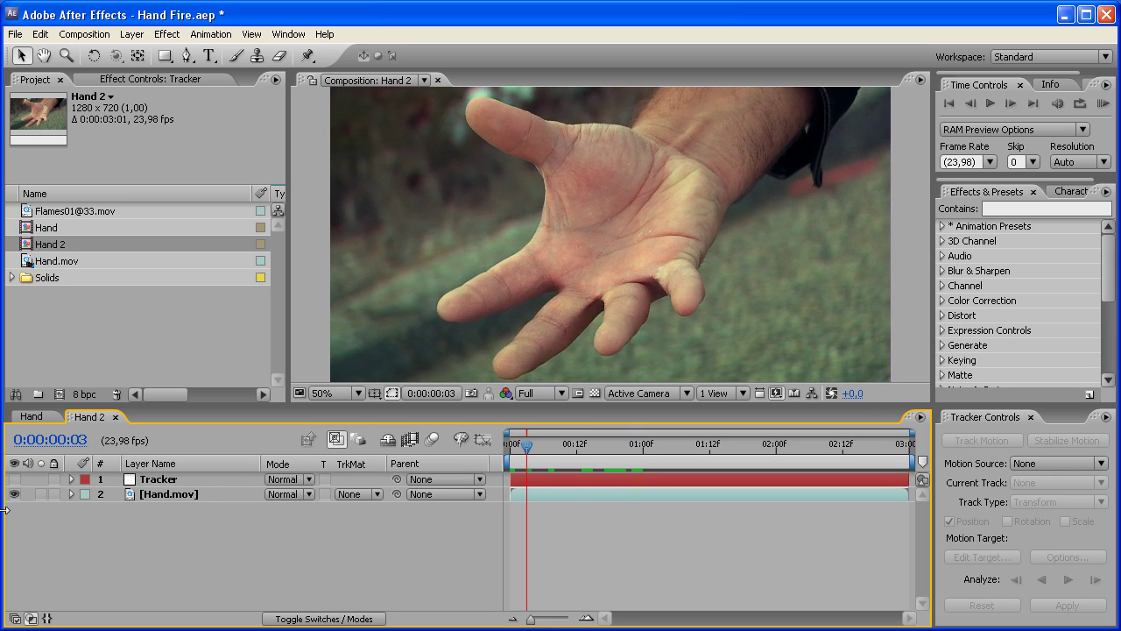
left_click(14, 479)
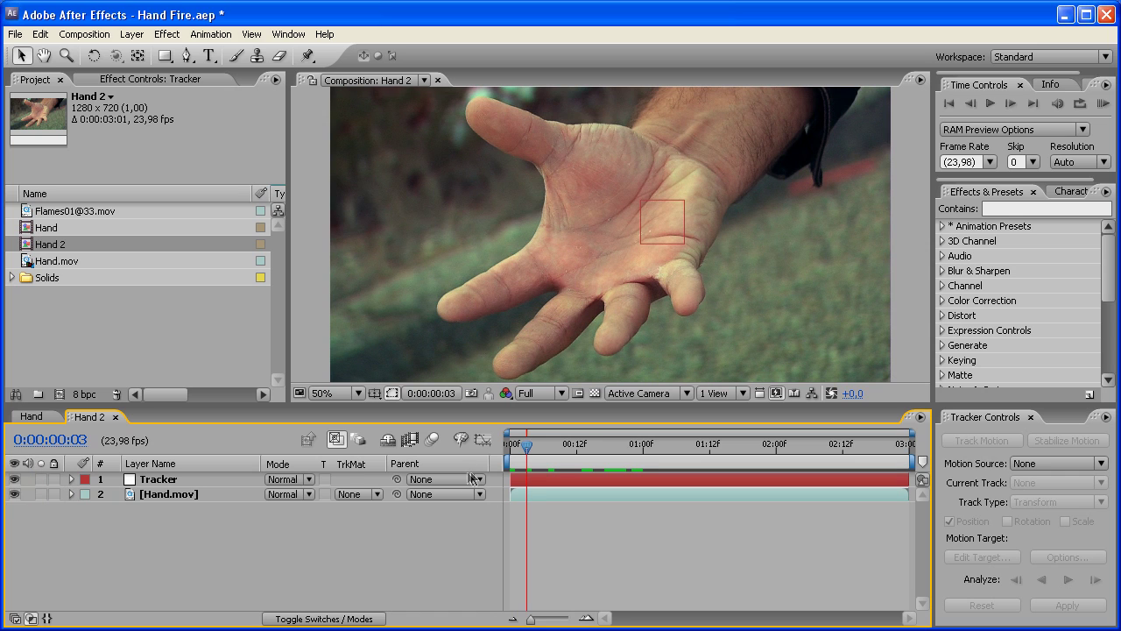
left_click_drag(528, 448, 776, 448)
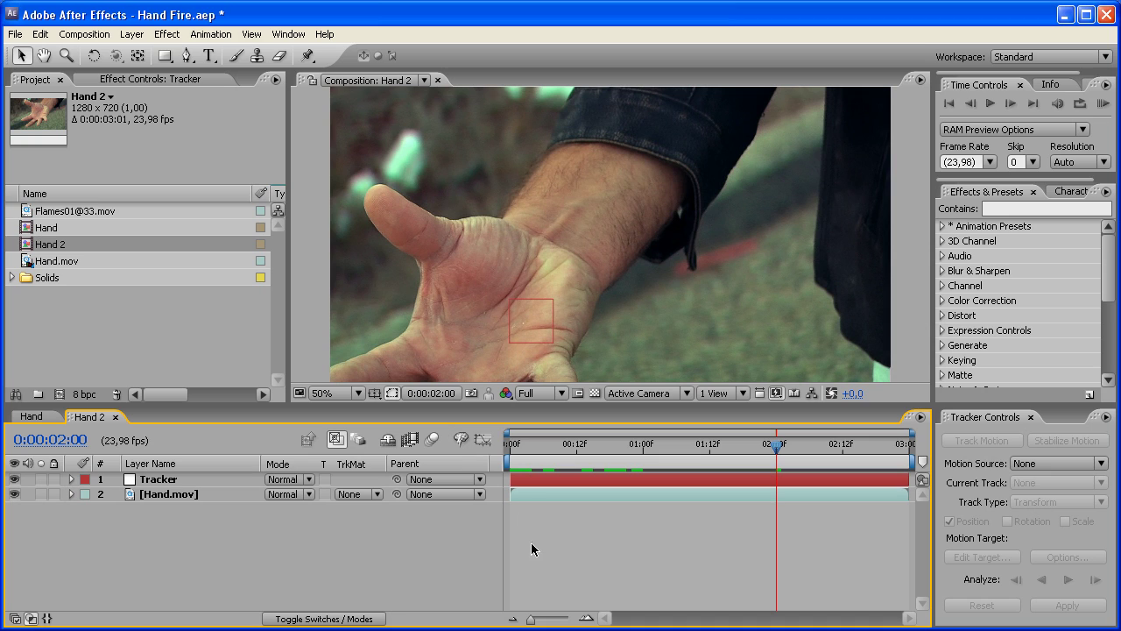
key("n")
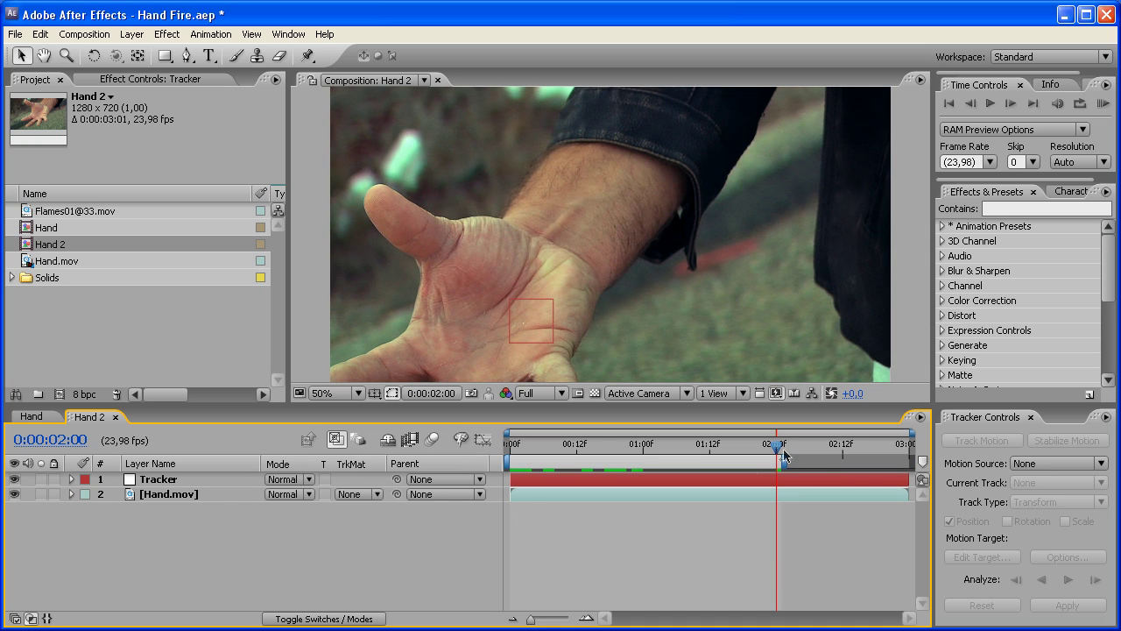
left_click_drag(781, 450, 509, 446)
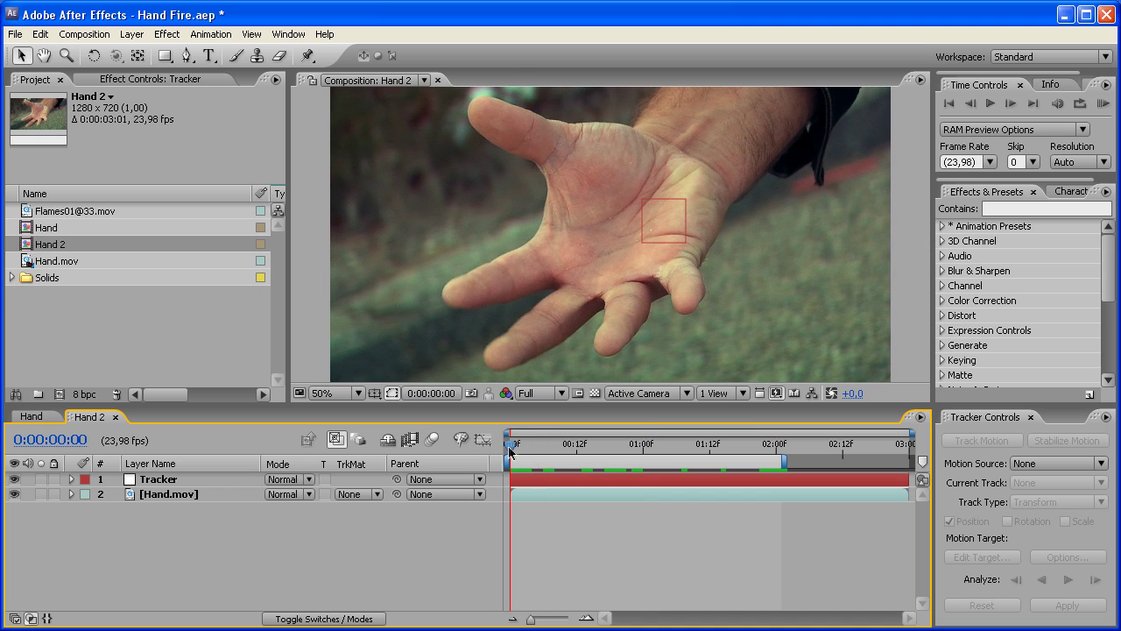
left_click(13, 480)
left_click_drag(93, 211, 59, 396)
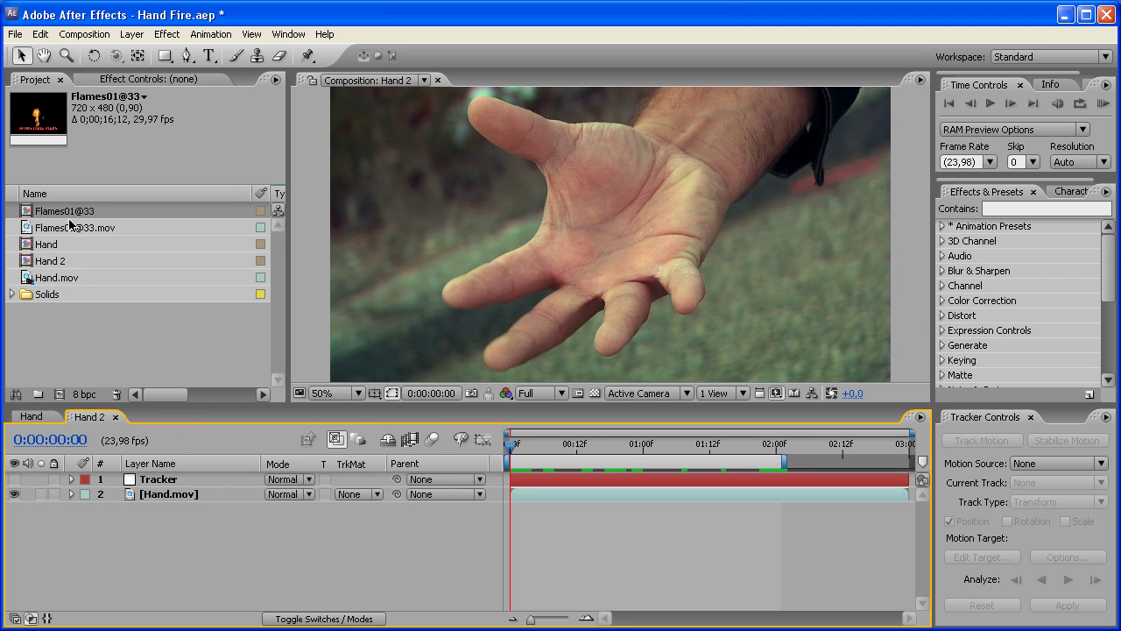
left_click_drag(70, 226, 233, 488)
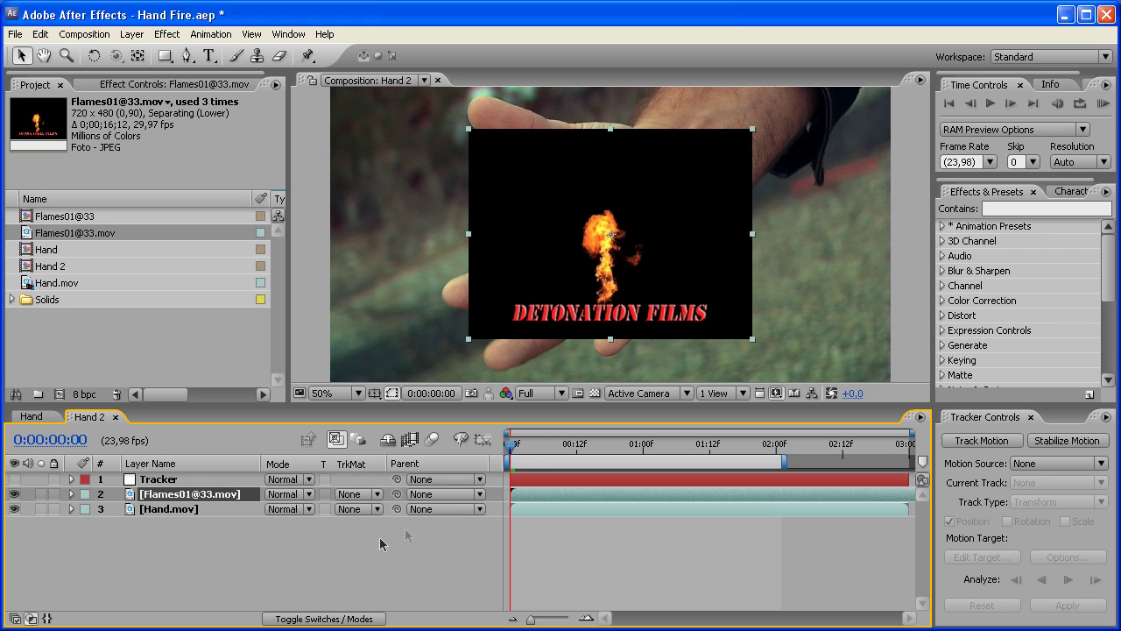
left_click(289, 495)
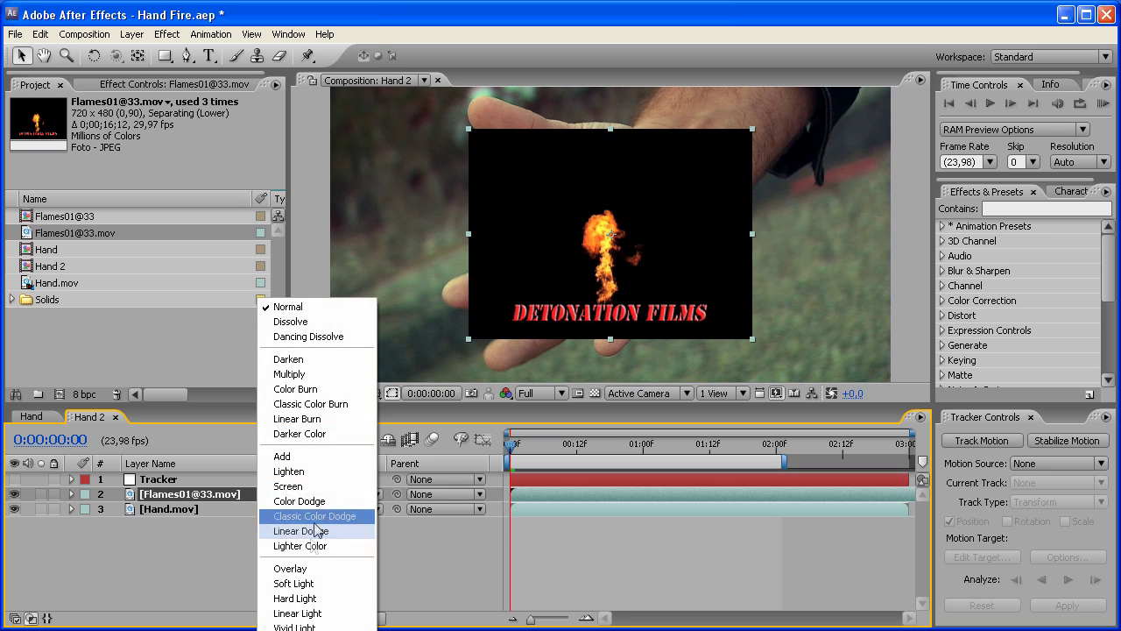
left_click(320, 455)
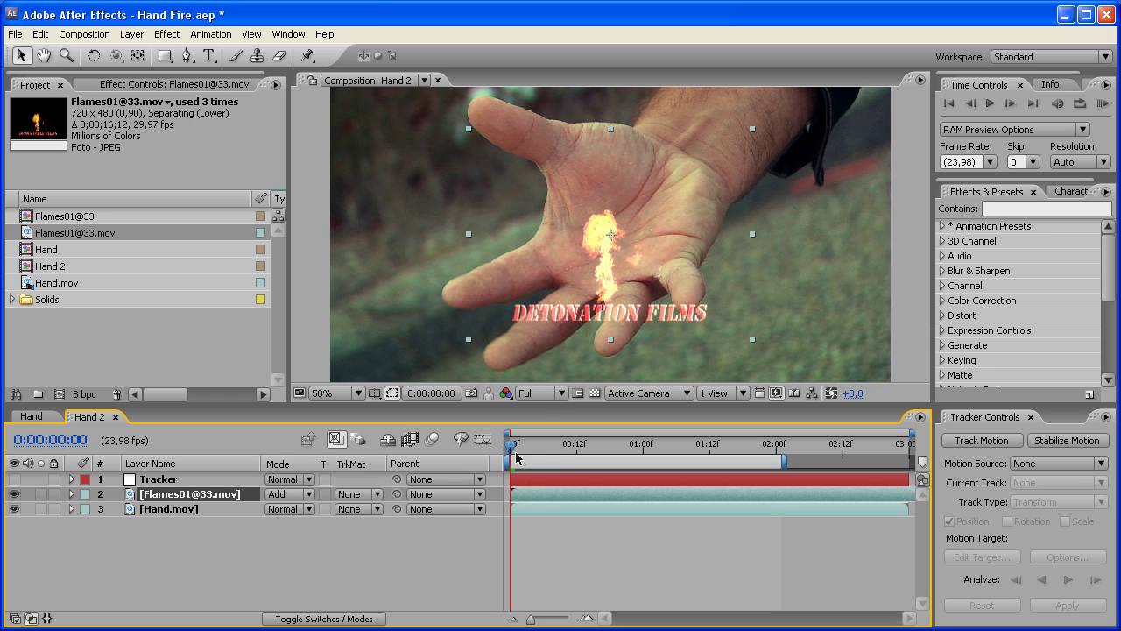
left_click_drag(516, 455, 569, 453)
mouse_move(531, 623)
left_mouse_down()
mouse_move(543, 619)
mouse_move(531, 619)
left_mouse_up()
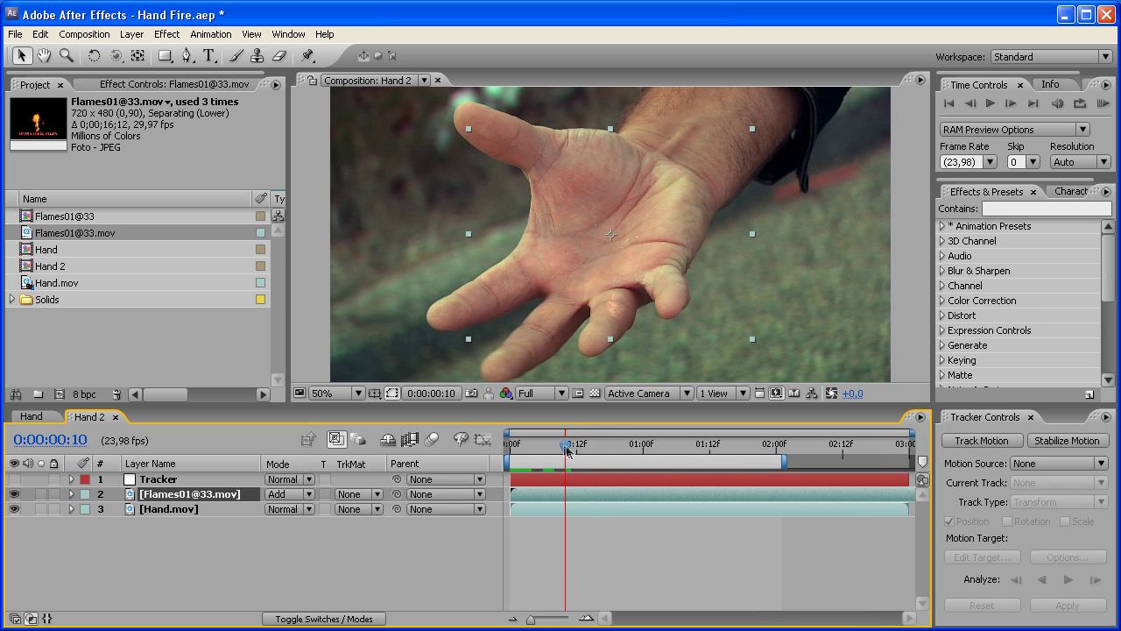
left_click_drag(566, 451, 509, 446)
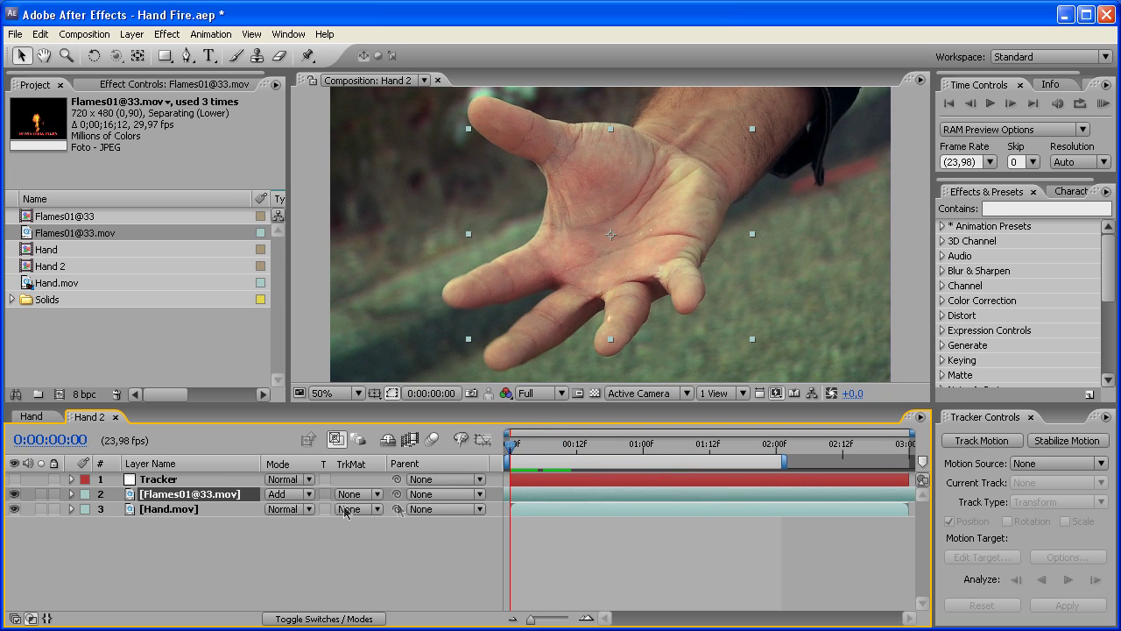
left_click(771, 496)
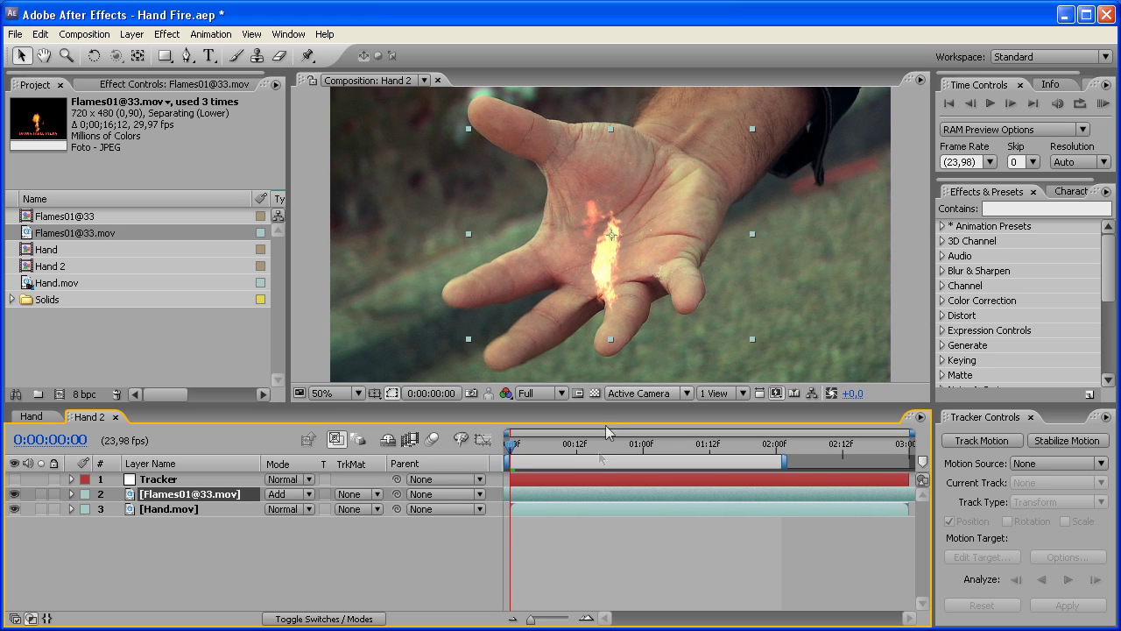
left_click_drag(619, 314, 630, 257)
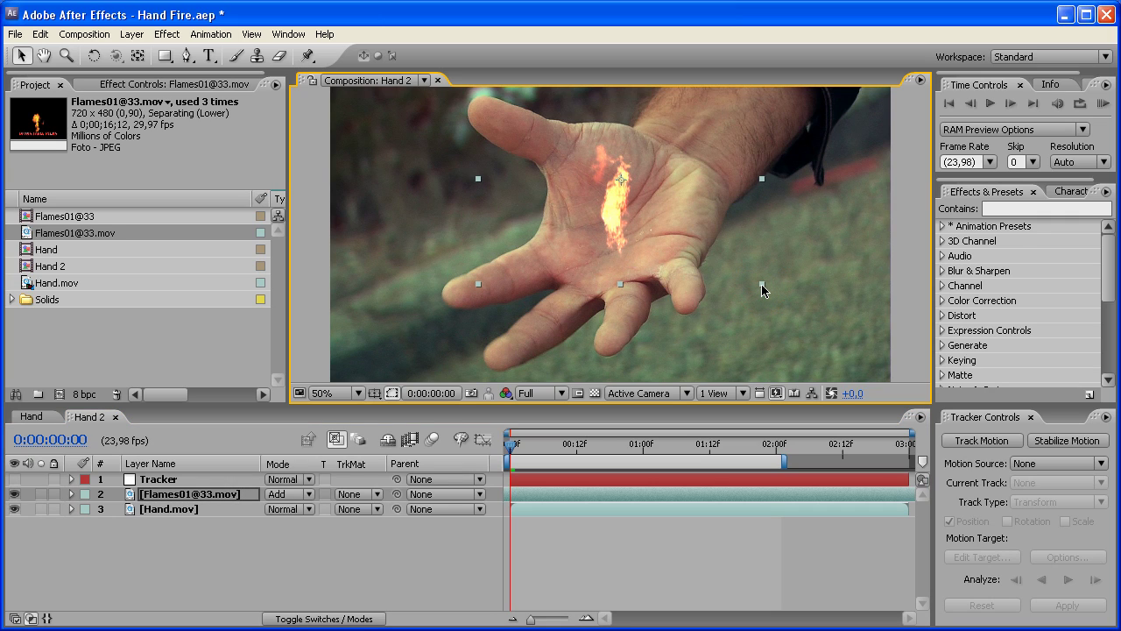
- Scale the flame up about 15% and nudge it higher on the middle of the palm
left_click_drag(761, 290, 823, 337)
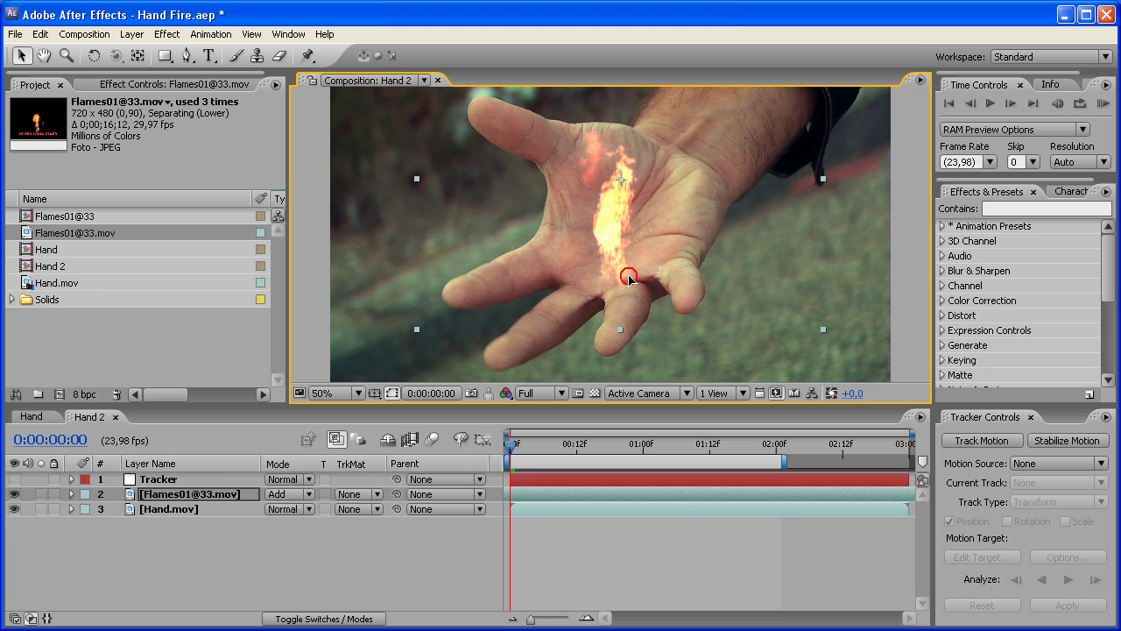
left_click_drag(629, 277, 639, 249)
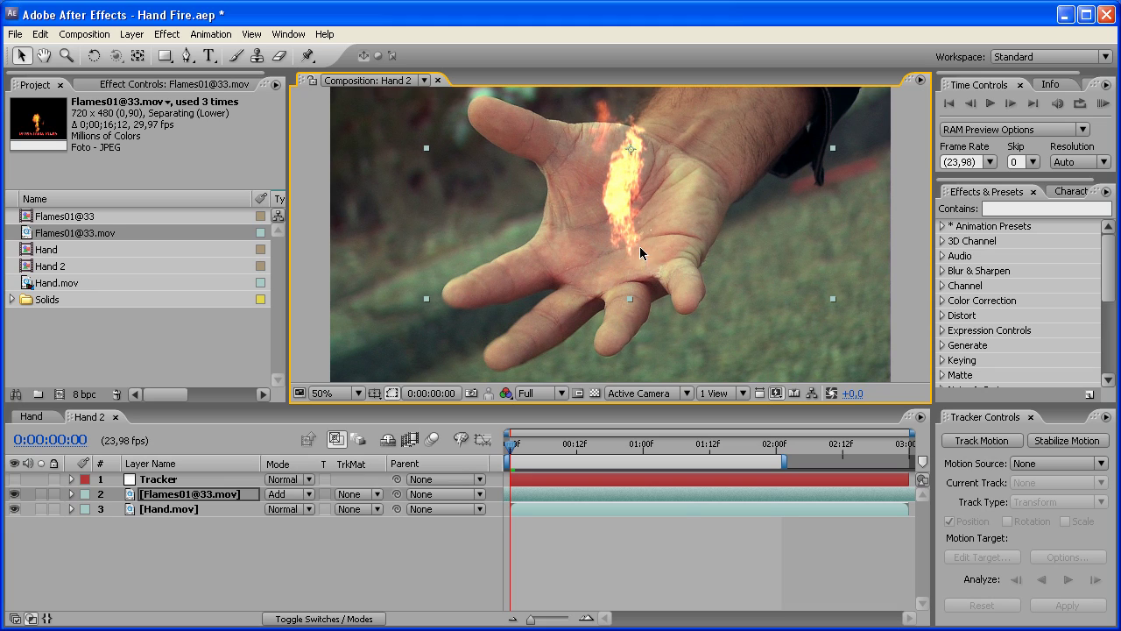
key("comma")
key("period")
left_click_drag(693, 218, 668, 250)
left_click_drag(806, 332, 855, 359)
left_click(631, 265)
left_click_drag(631, 264, 629, 251)
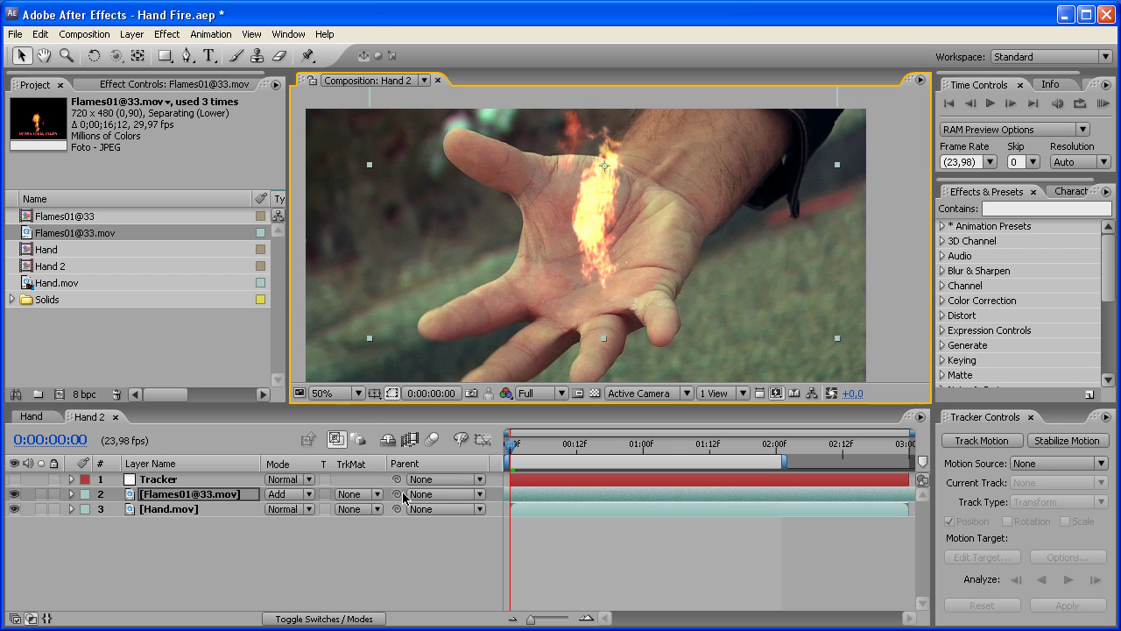
- Parent the flame layer to Tracker and scrub to frame 22 to check the tracking
left_click_drag(398, 494, 191, 482)
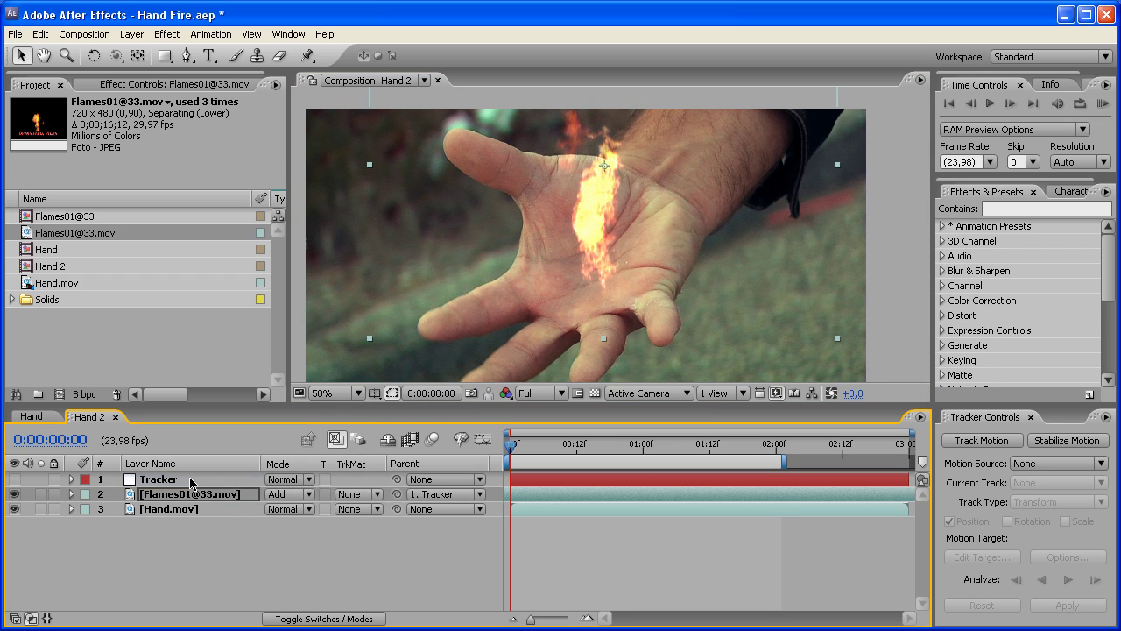
left_click(224, 555)
left_click_drag(565, 444, 505, 454)
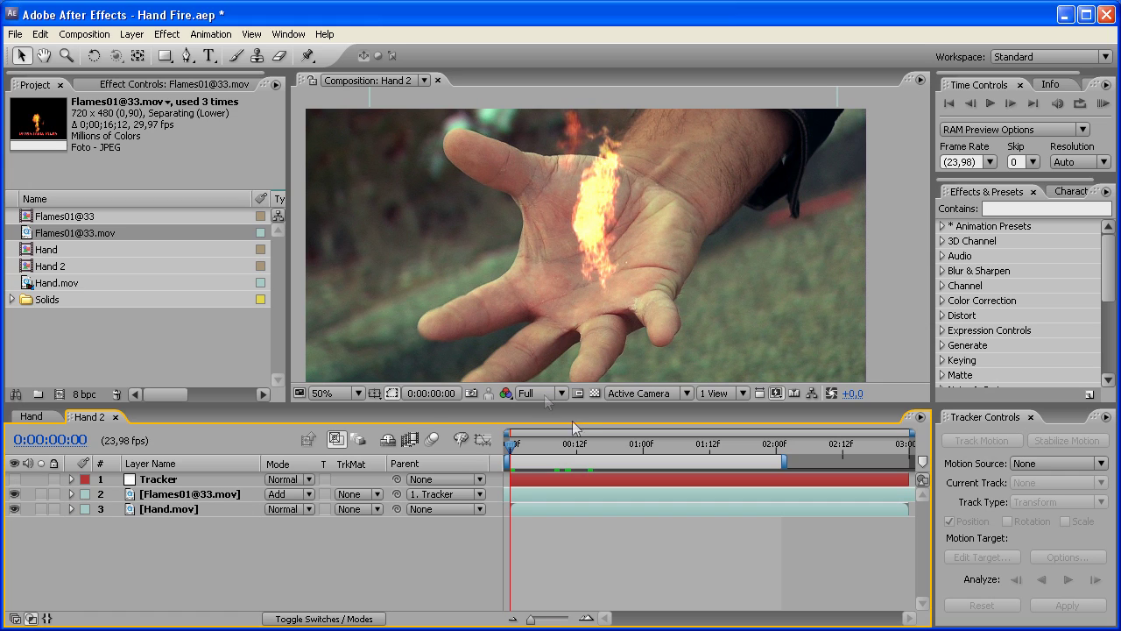
left_click(617, 445)
left_click_drag(617, 445, 631, 445)
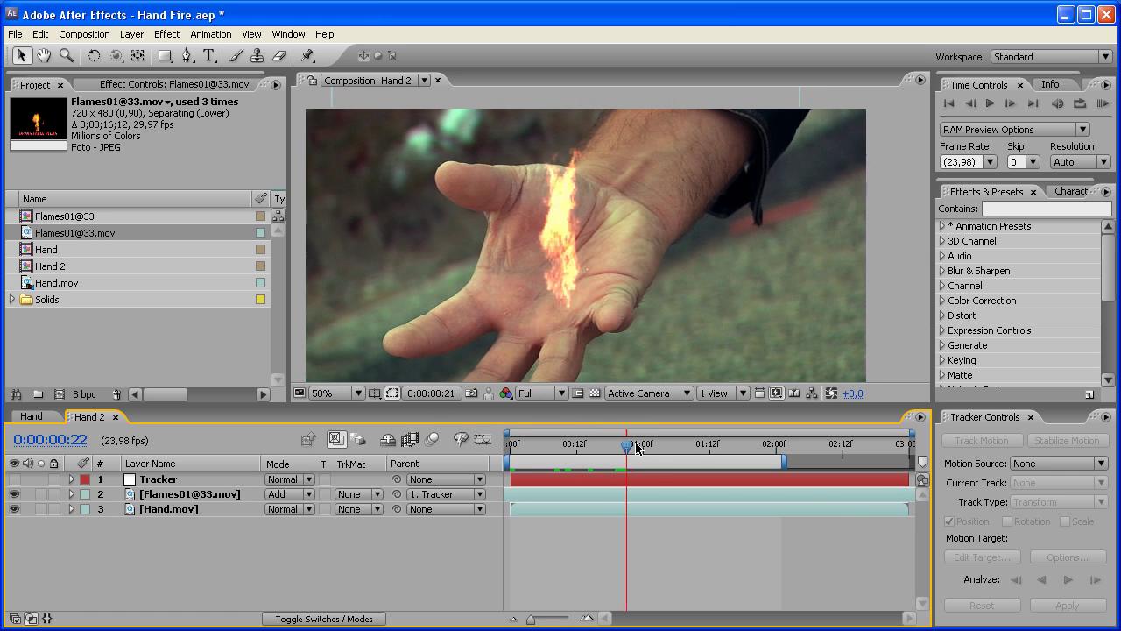
- Nudge the flame slightly up on the palm and review the motion from the start
double_click(196, 498)
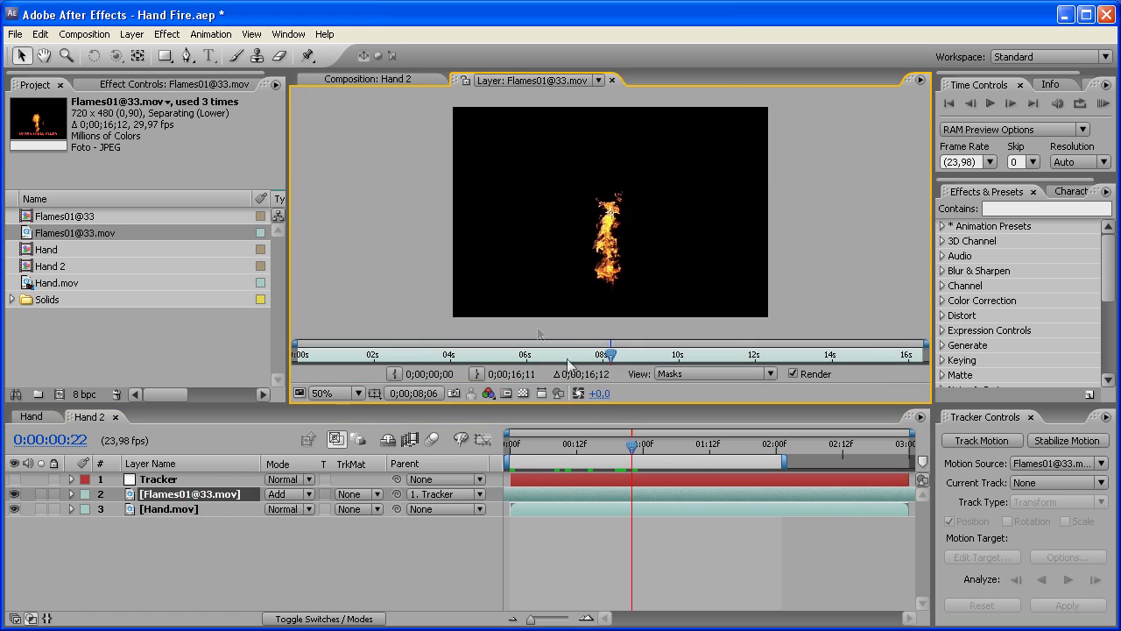
left_click(612, 80)
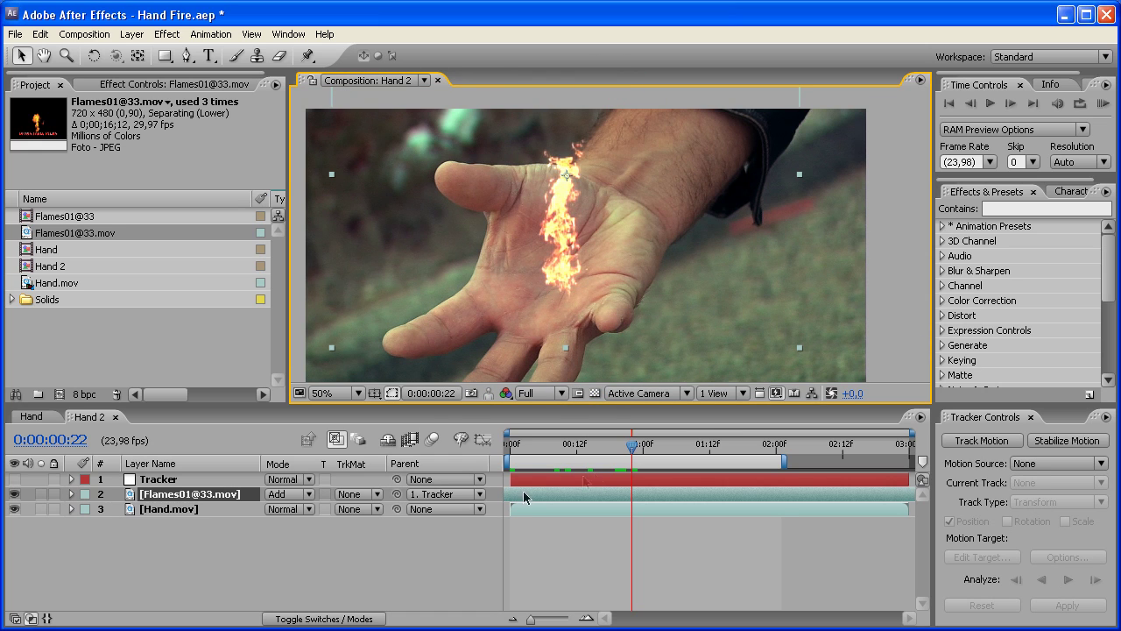
left_click_drag(557, 257, 555, 238)
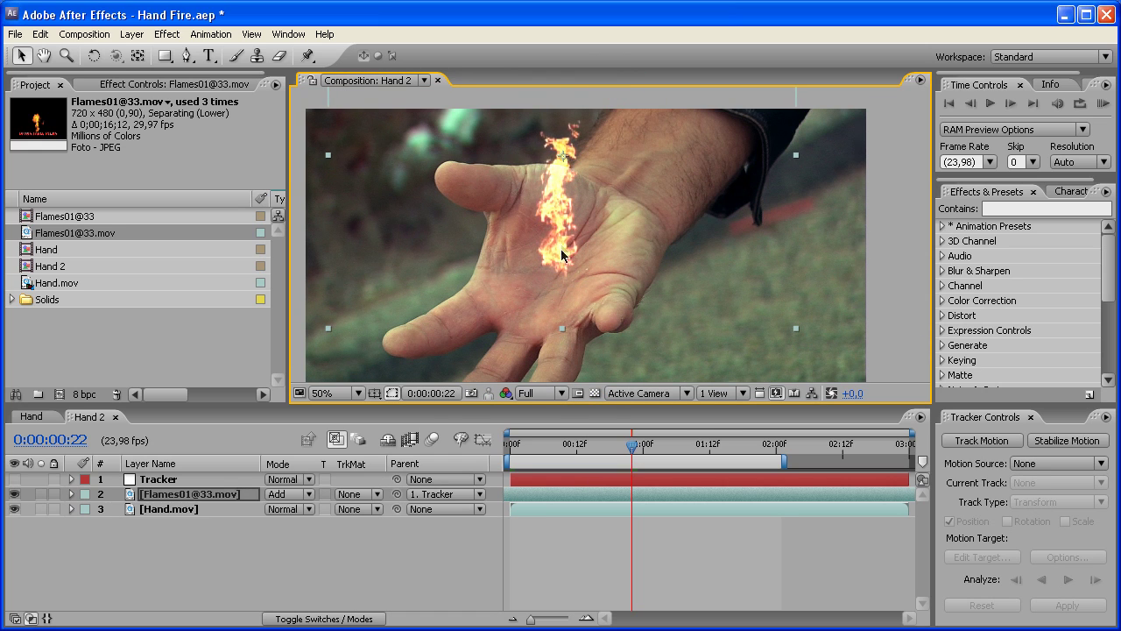
left_click_drag(632, 445, 510, 447)
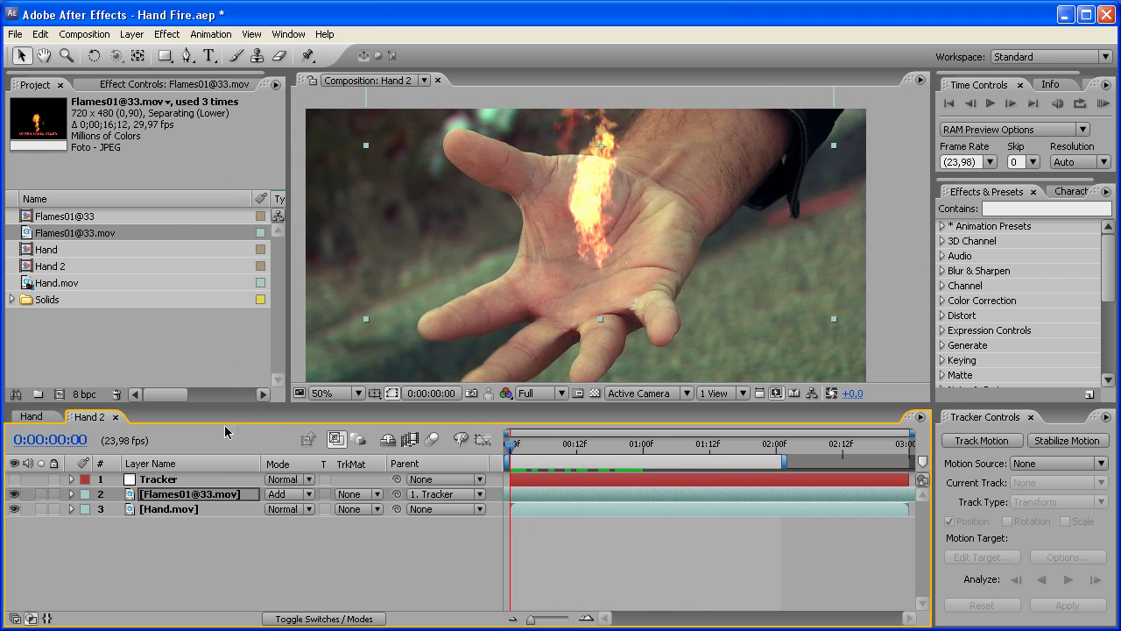
left_click(204, 498)
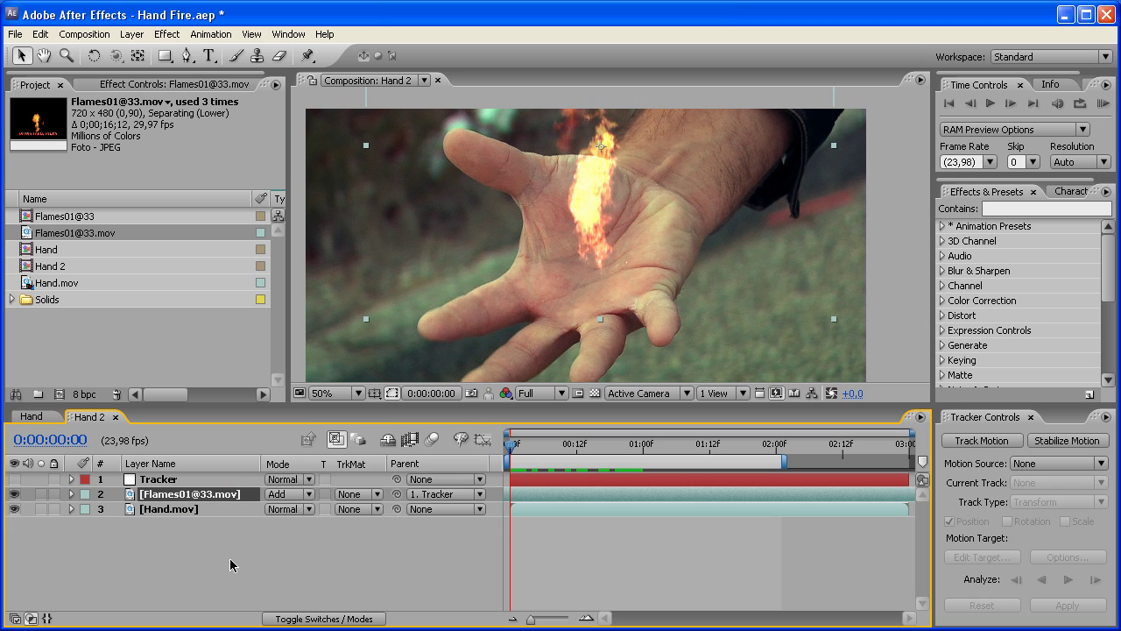
- Apply Curves to the flame with an S-curve raising highlights and lowering shadows
left_click(166, 34)
mouse_move(254, 167)
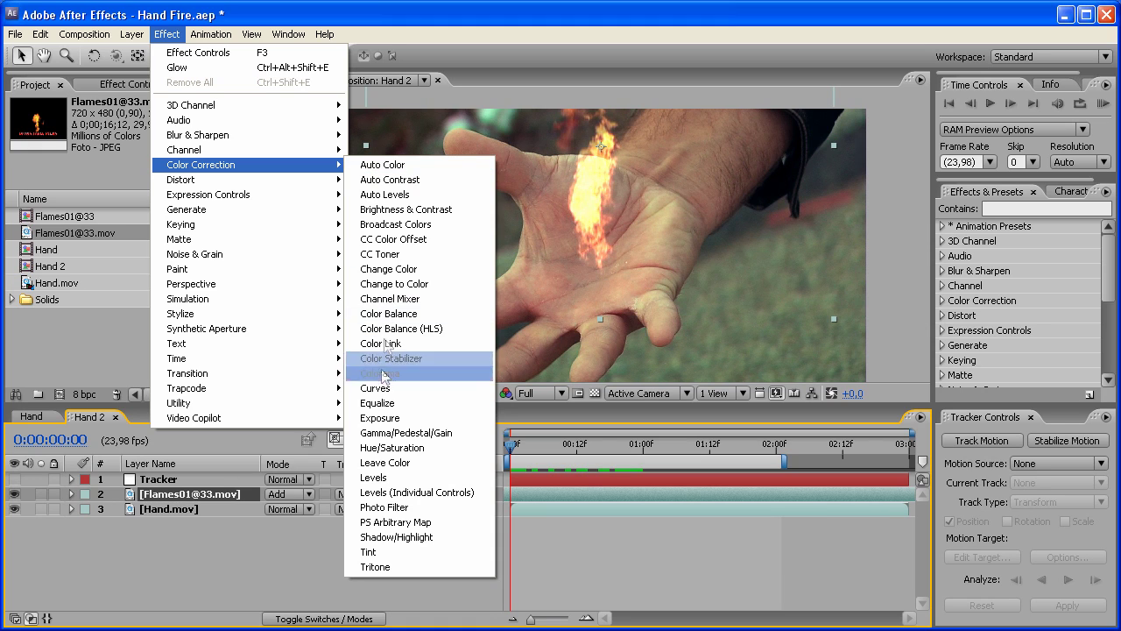
left_click(375, 388)
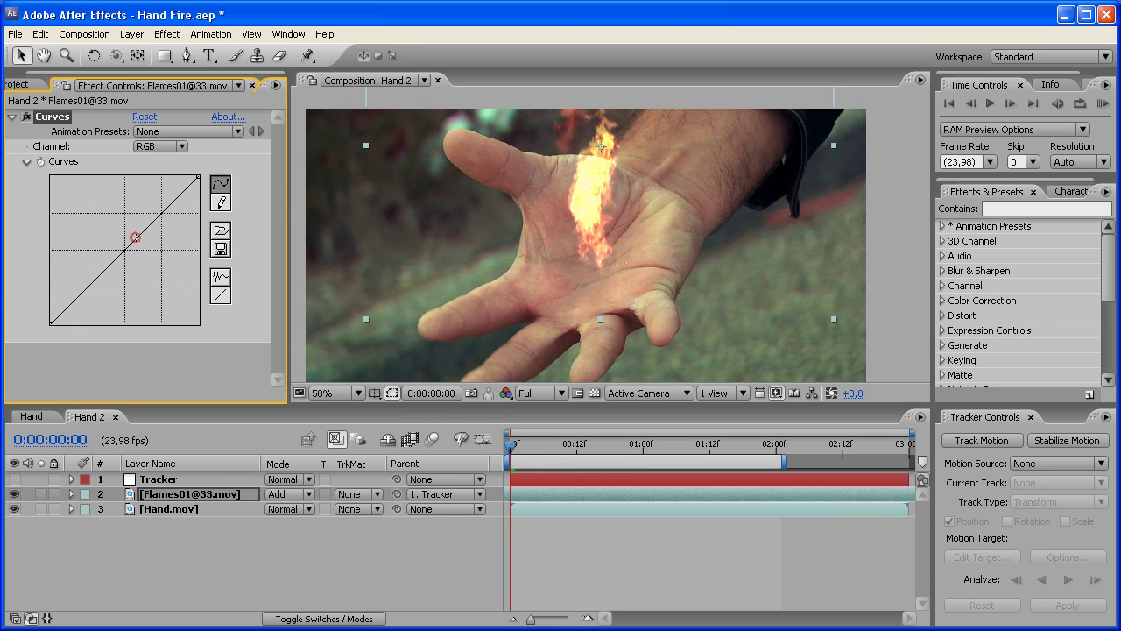
left_click_drag(134, 236, 130, 226)
left_click_drag(92, 264, 98, 276)
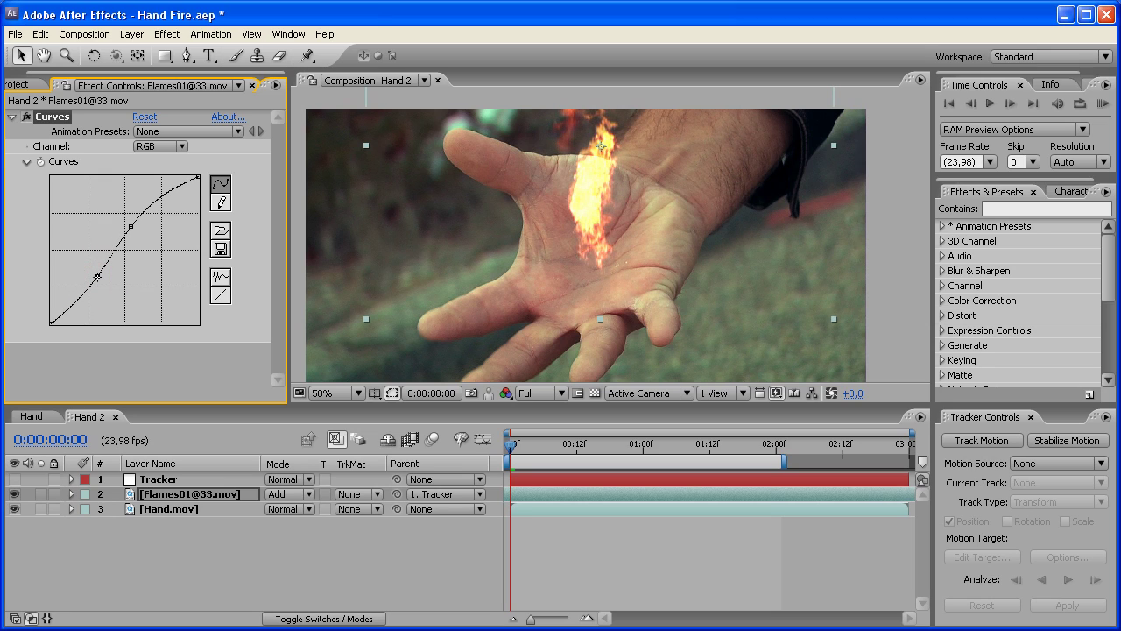
left_click(11, 118)
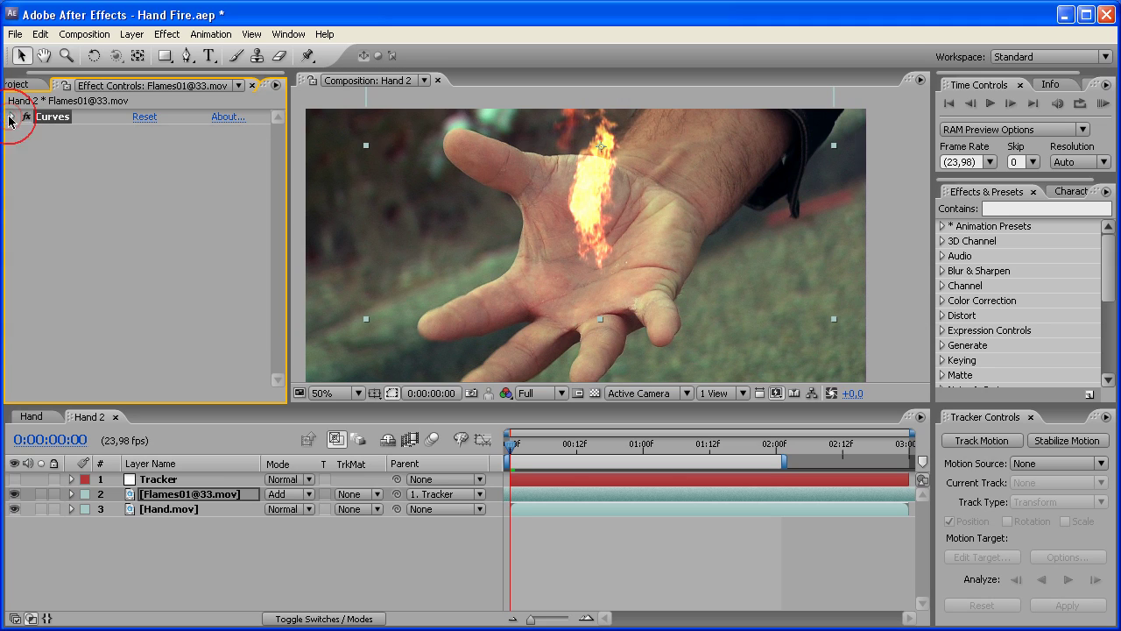
left_click(12, 117)
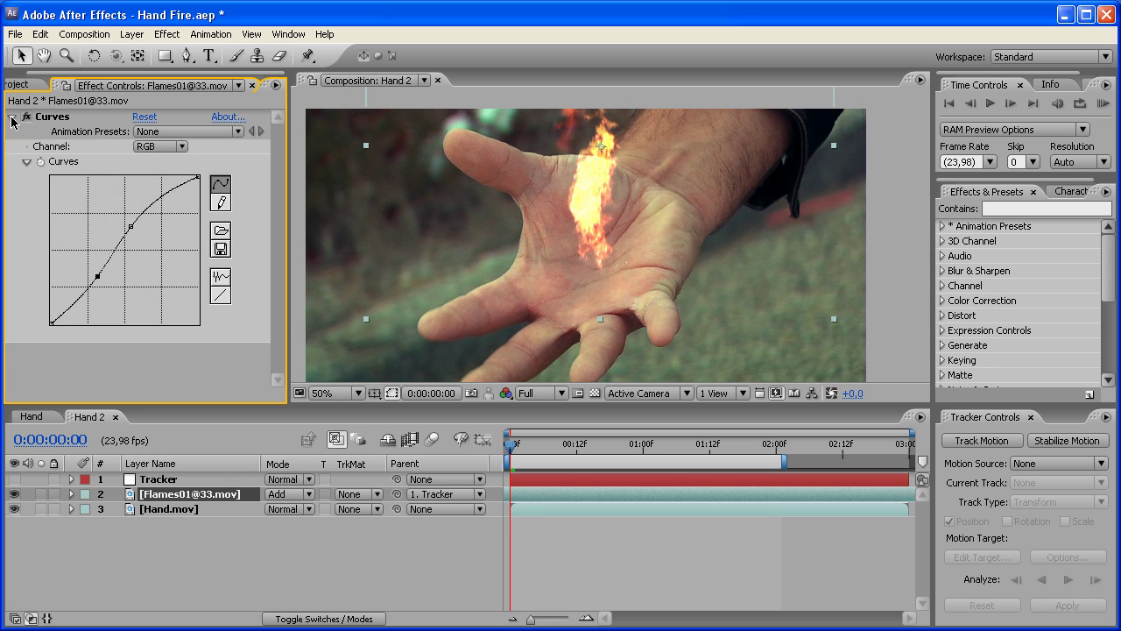
left_click(11, 117)
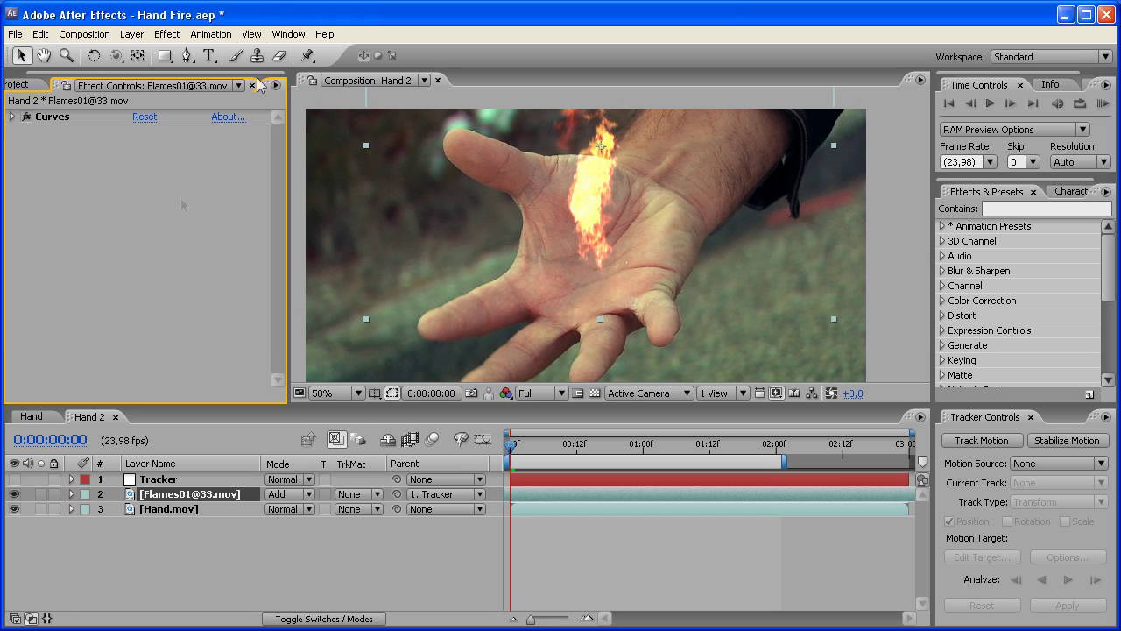
left_click(166, 34)
- Add Sharpen to the flame with Sharpen Amount 25, toggling it on and off to compare
mouse_move(273, 137)
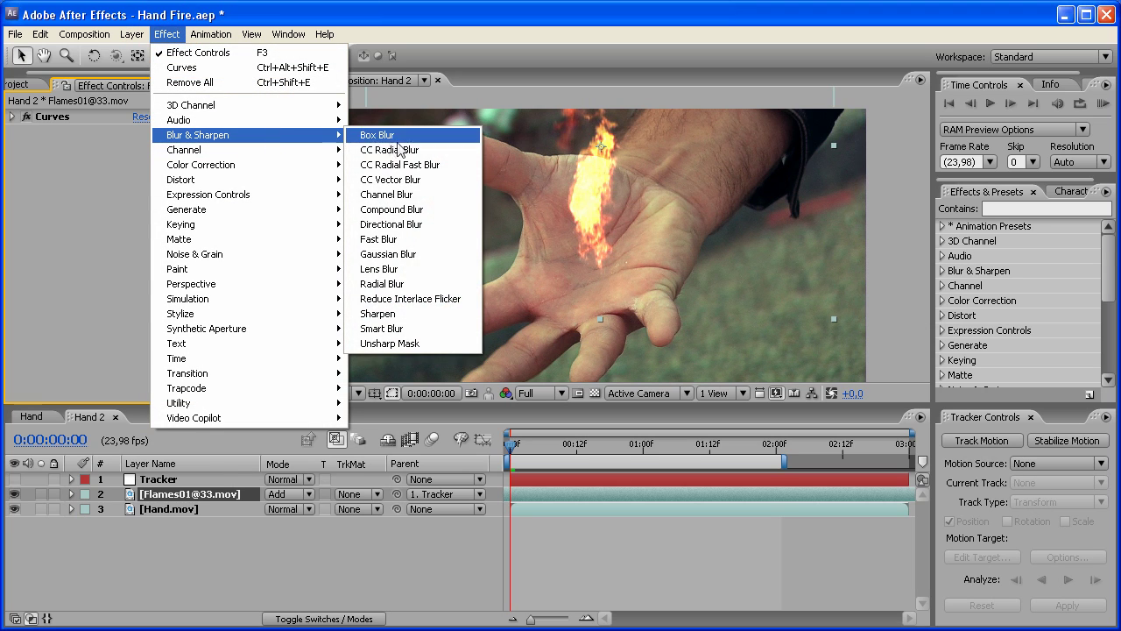
left_click(402, 316)
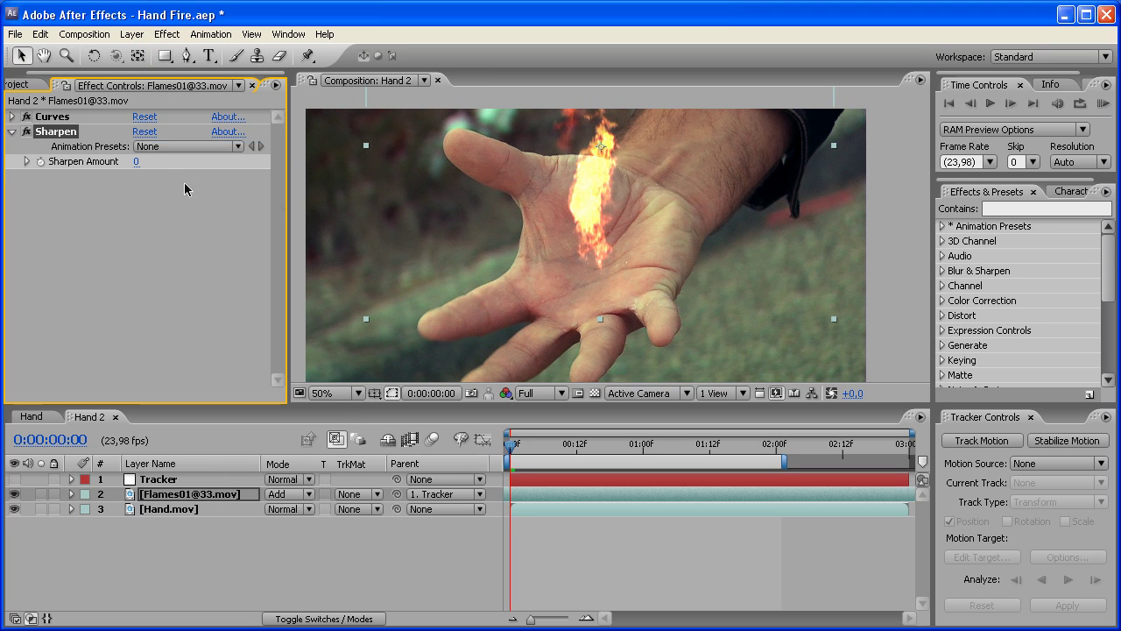
left_click(137, 161)
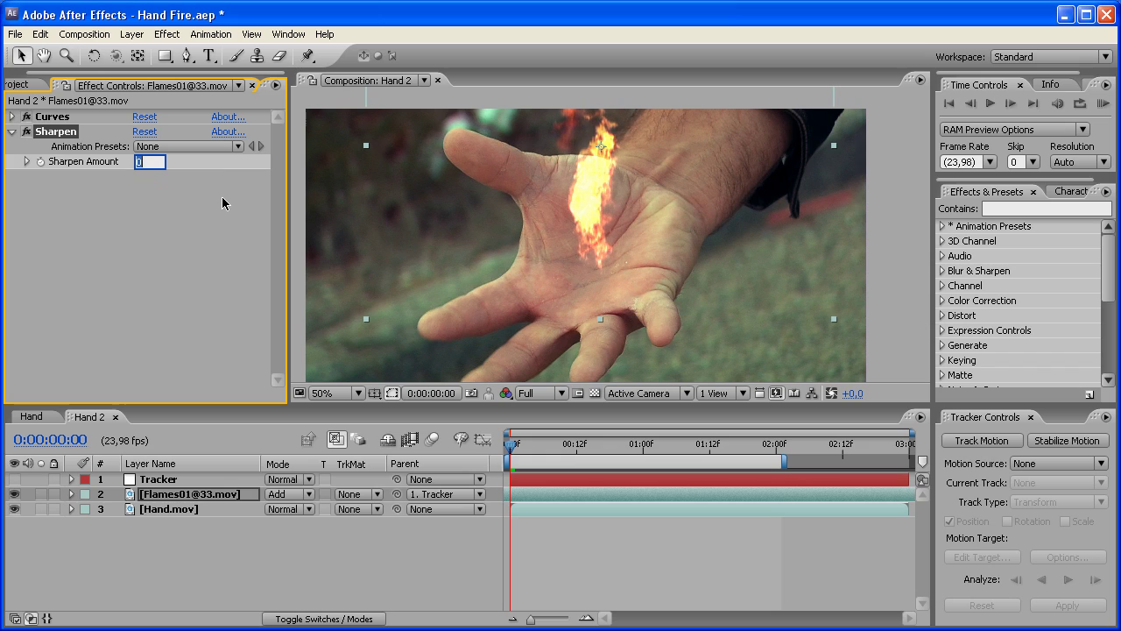
type("25")
key("Return")
left_click(27, 132)
left_click(28, 132)
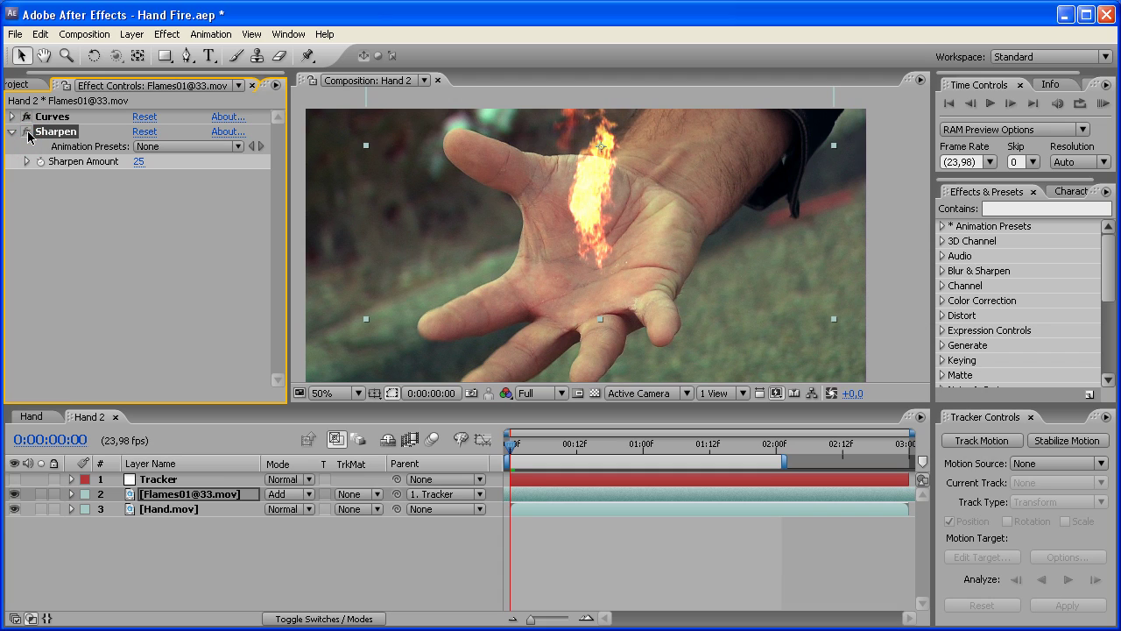
left_click(27, 132)
left_click(11, 132)
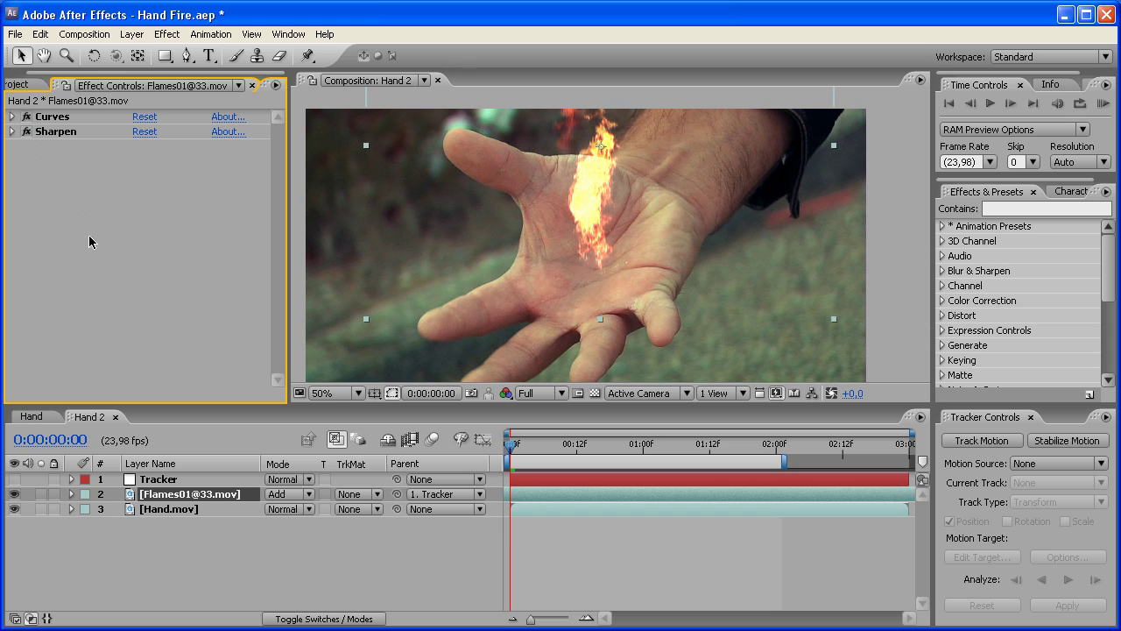
left_click(451, 549)
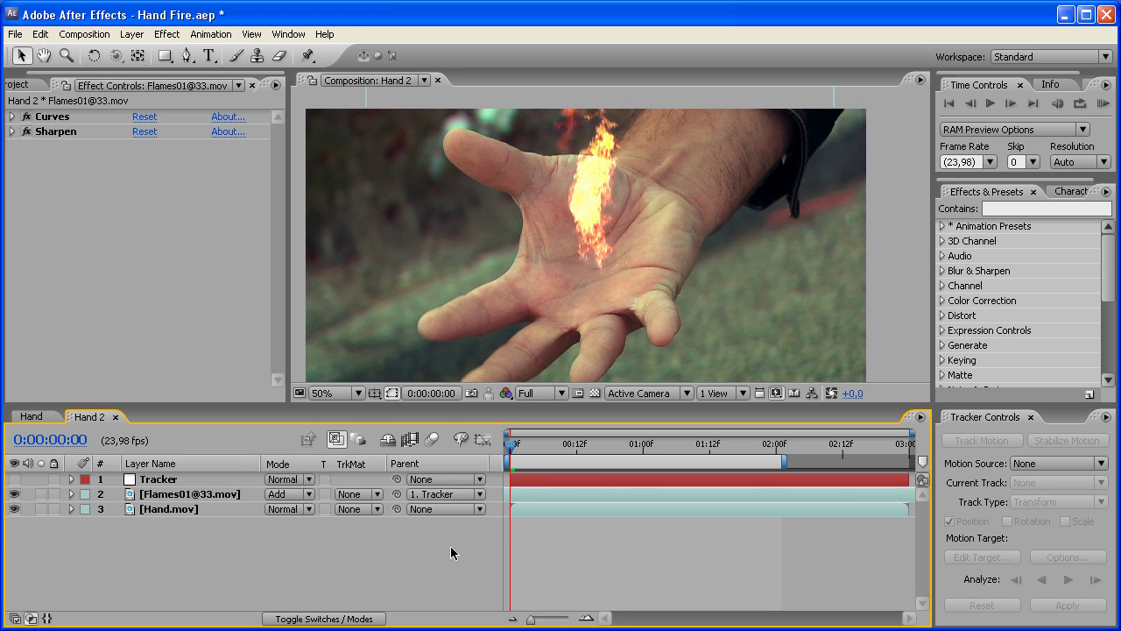
- Play a RAM preview of the 2-second work area, then open the Layer menu's New options
key("KP_0")
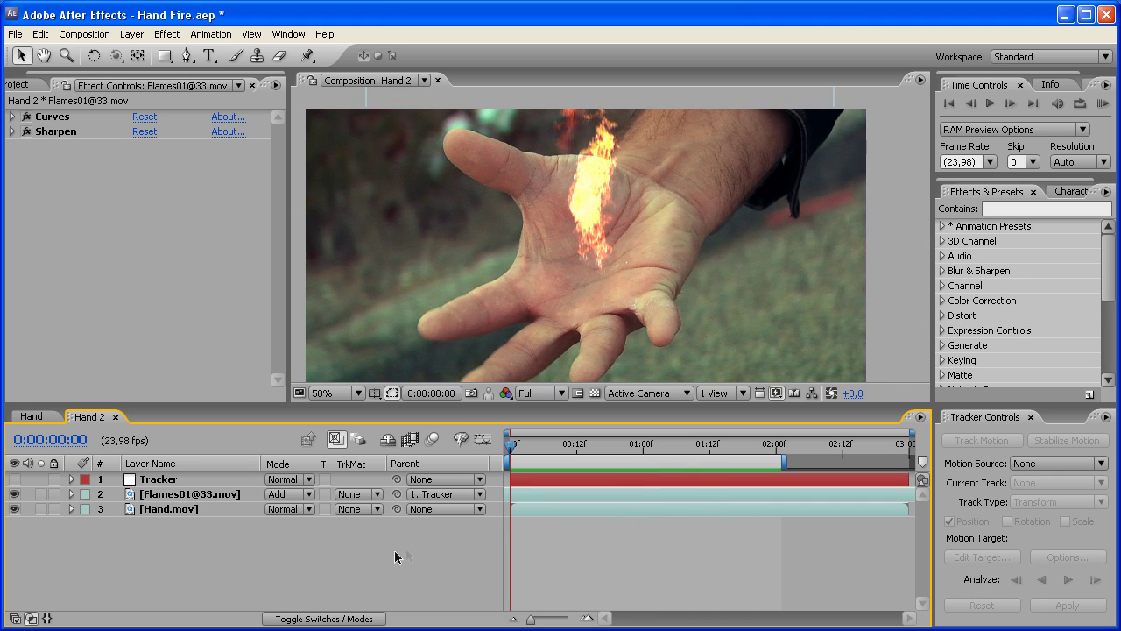
left_click(140, 34)
- Create a comp-size 1280x720 orange (FA960F) solid named Orange Glow and drag it below Tracker
mouse_move(145, 53)
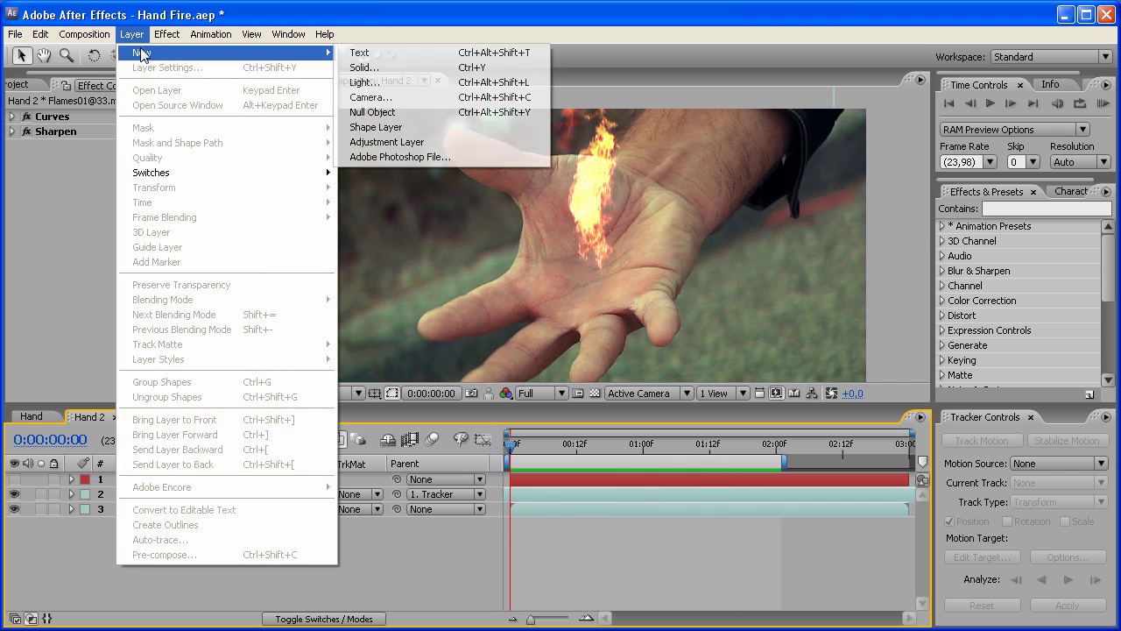
key("Return")
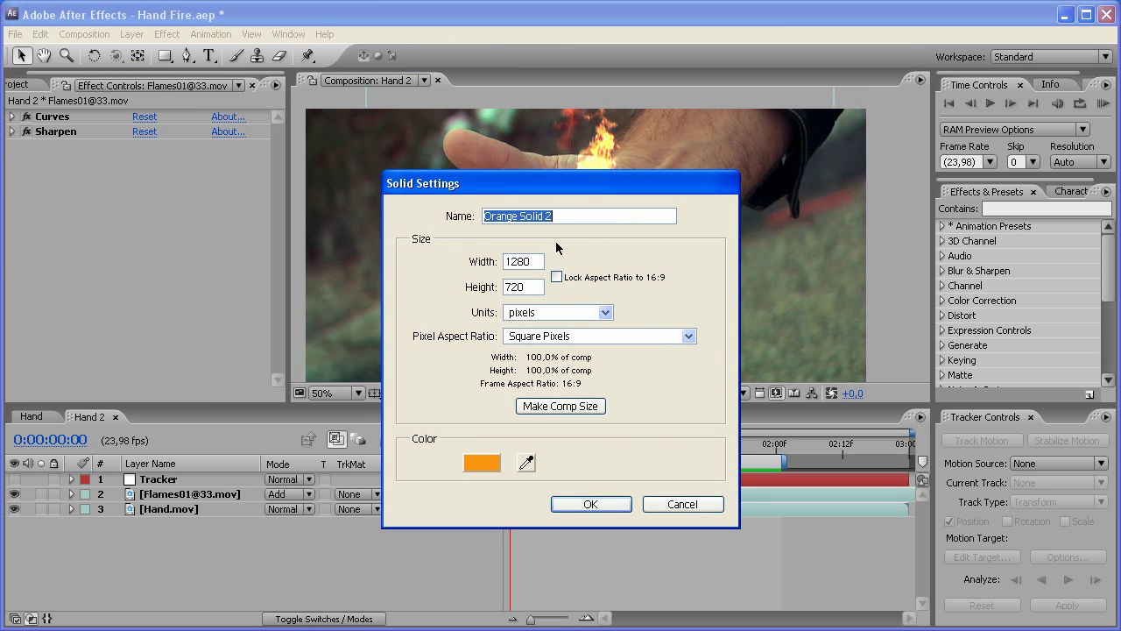
type("Orange")
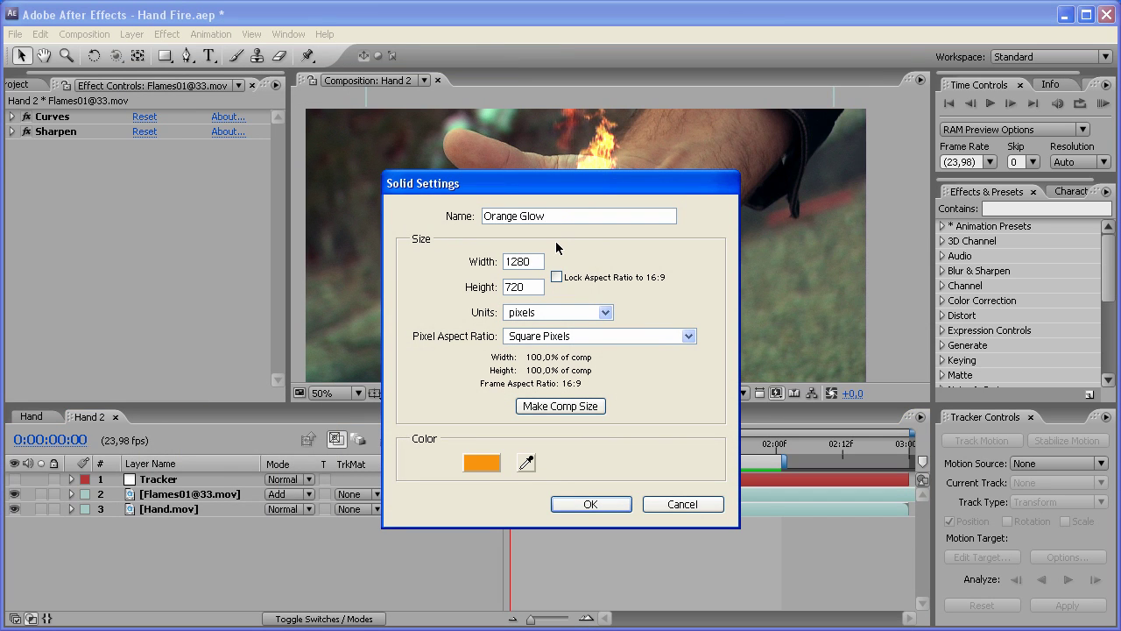
left_click(494, 463)
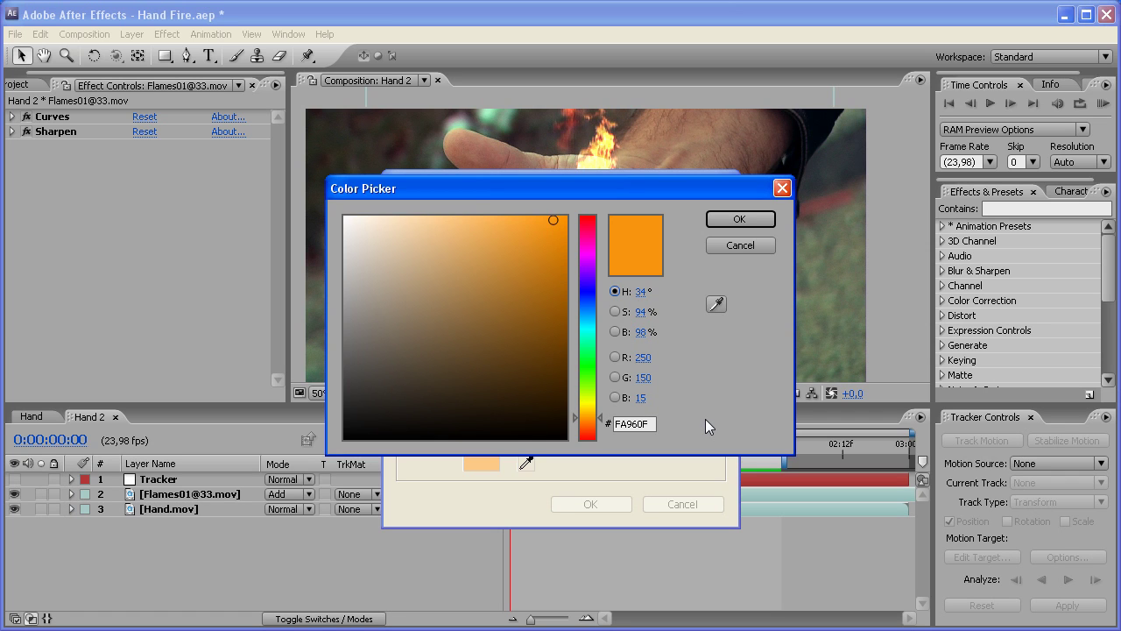
left_click(726, 219)
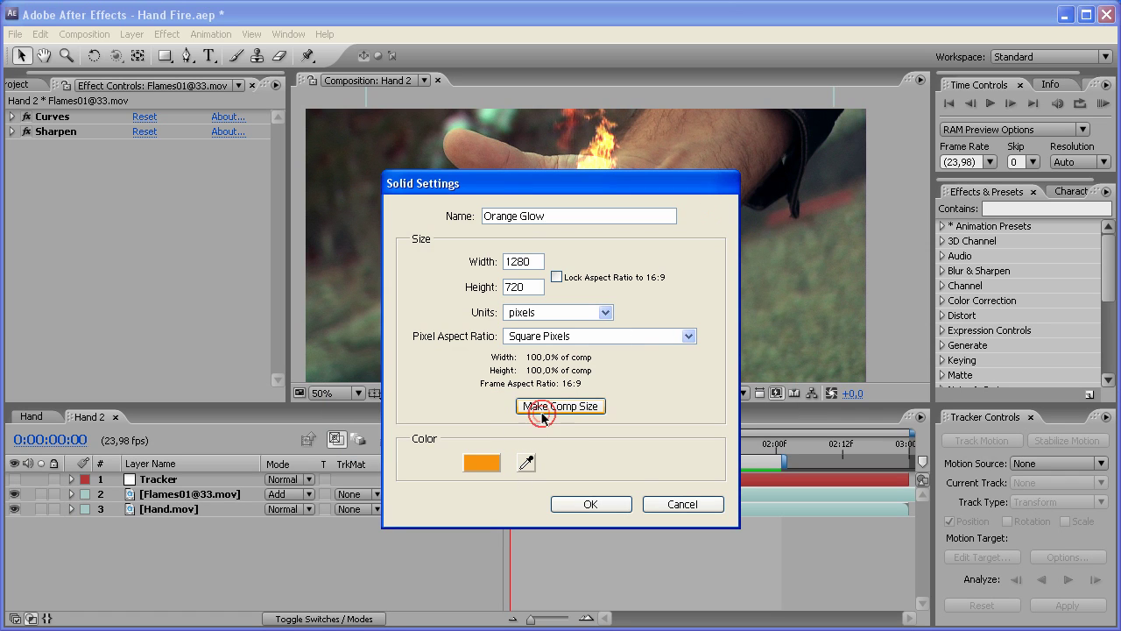
left_click(591, 504)
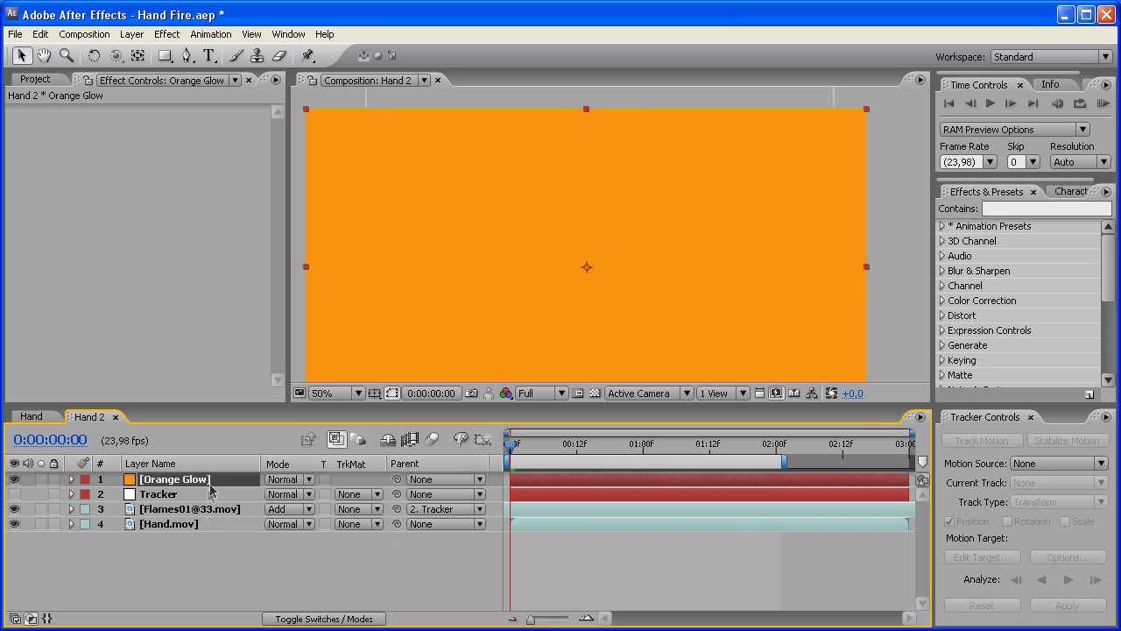
left_click_drag(210, 485, 210, 497)
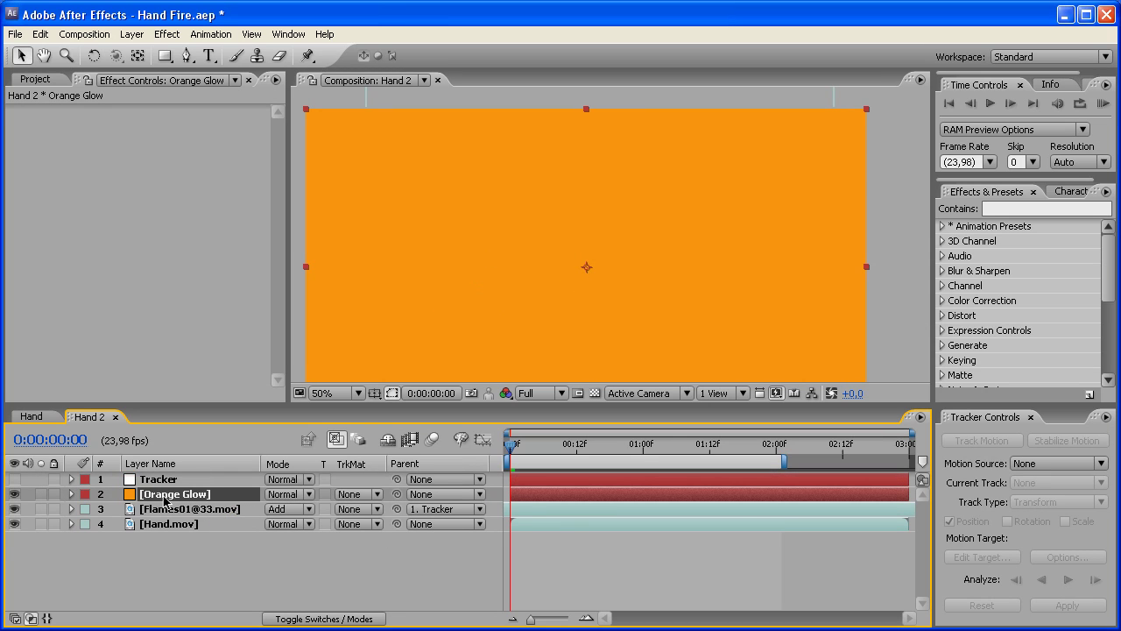
- Hide Orange Glow and start a Pen mask around the palm's top and right side
left_click(14, 494)
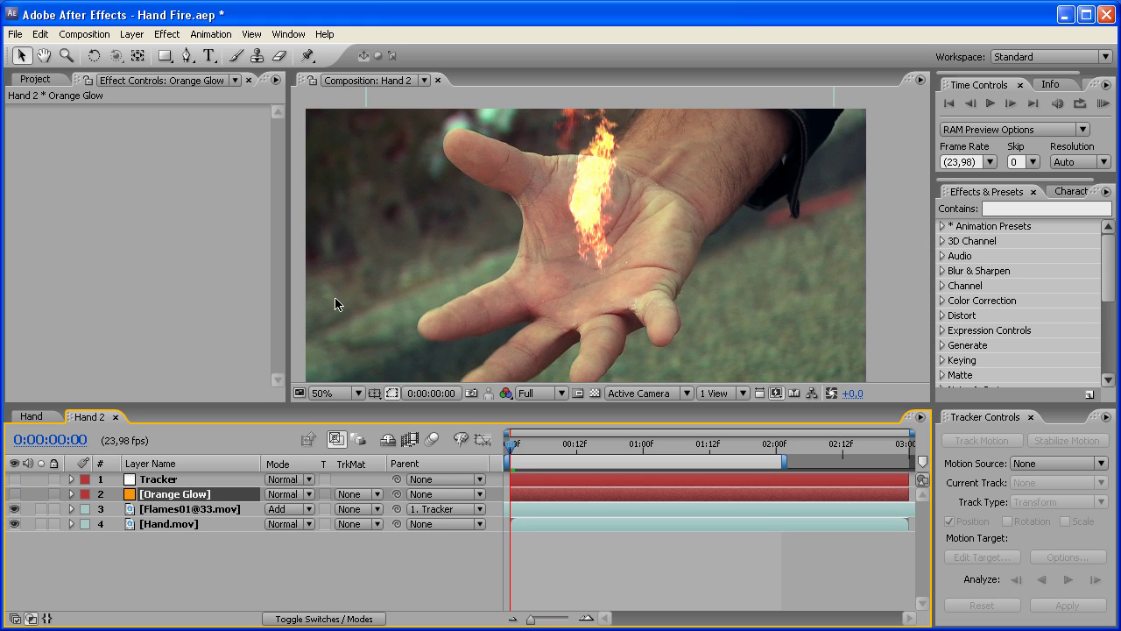
left_click(186, 55)
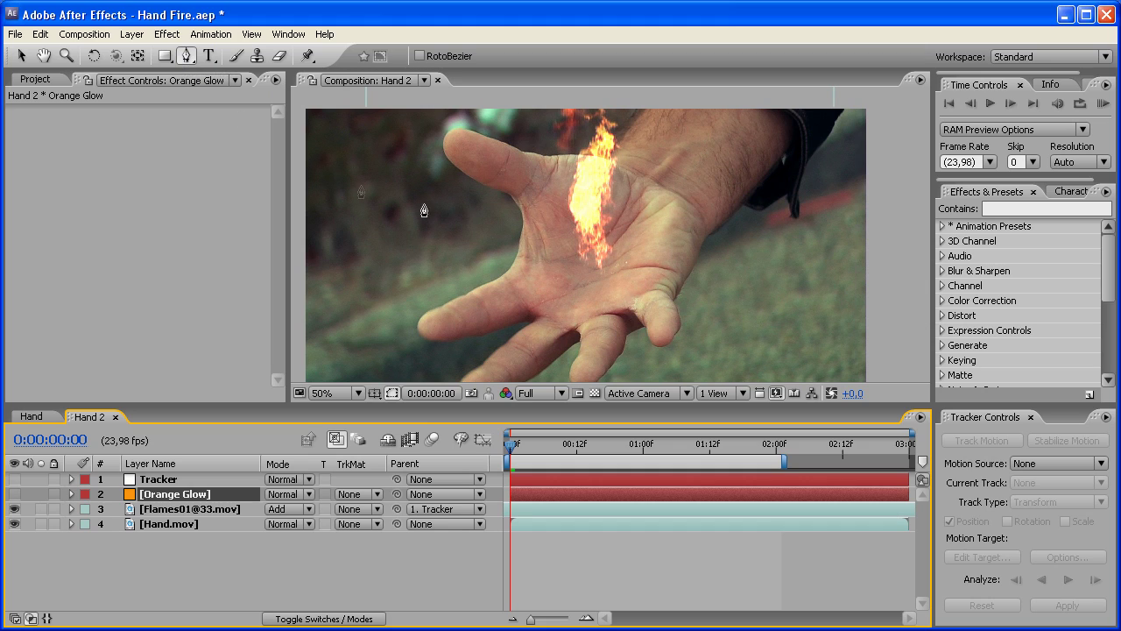
left_click(529, 208)
left_click(512, 185)
left_click(526, 169)
left_click(559, 165)
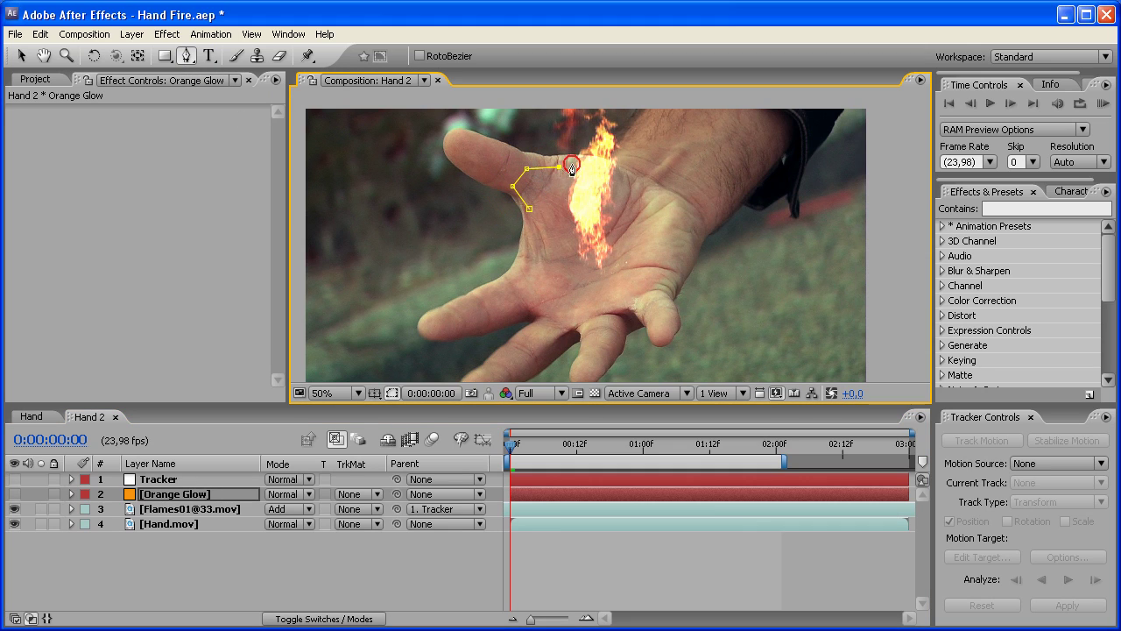
left_click(638, 150)
left_click(678, 174)
left_click(707, 194)
left_click(704, 221)
left_click(681, 248)
left_click(667, 294)
- Close the palm mask along the lower edge and finger bases, then make Orange Glow visible again
left_click(661, 305)
left_click(636, 304)
left_click(612, 305)
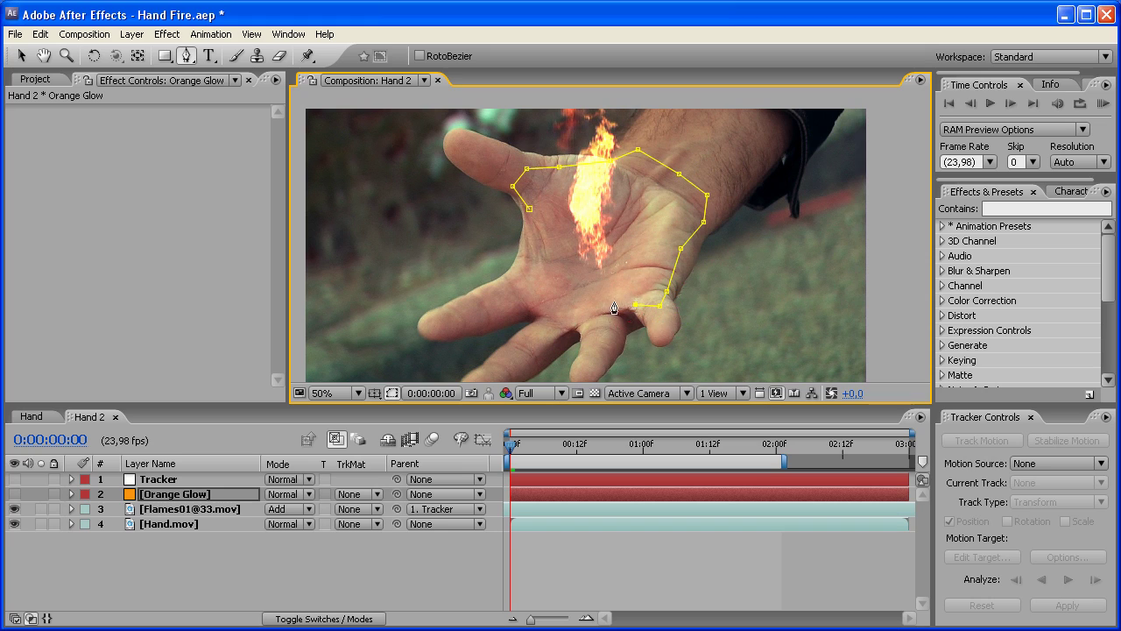
left_click(605, 324)
left_click(584, 332)
left_click(571, 322)
left_click(554, 335)
left_click(541, 323)
left_click(565, 303)
left_click(525, 303)
left_click(524, 254)
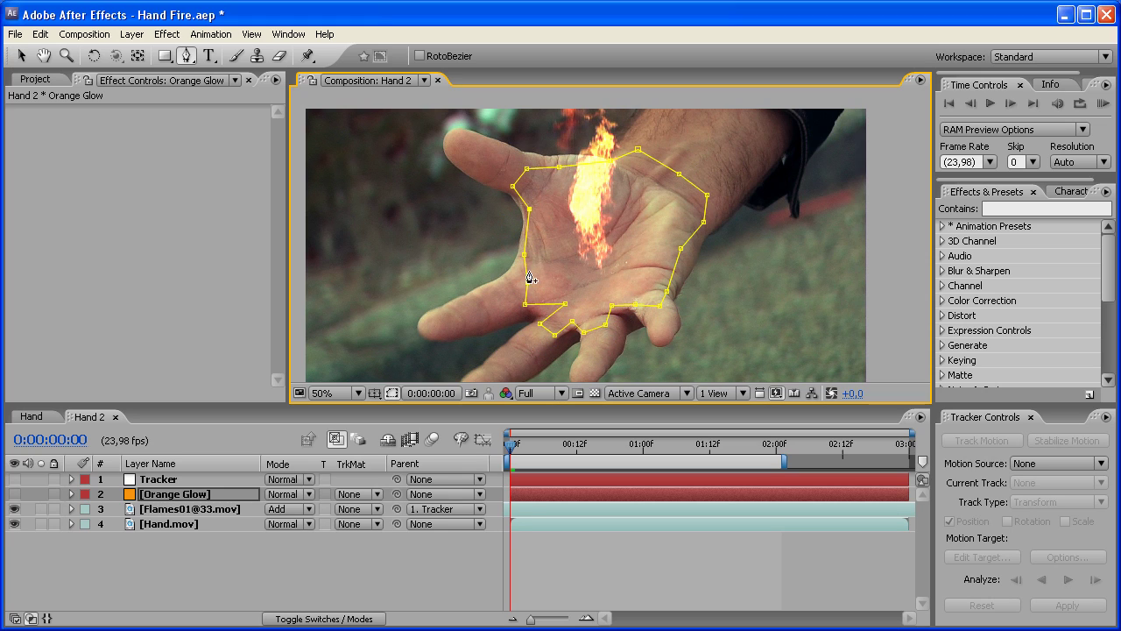
left_click(15, 494)
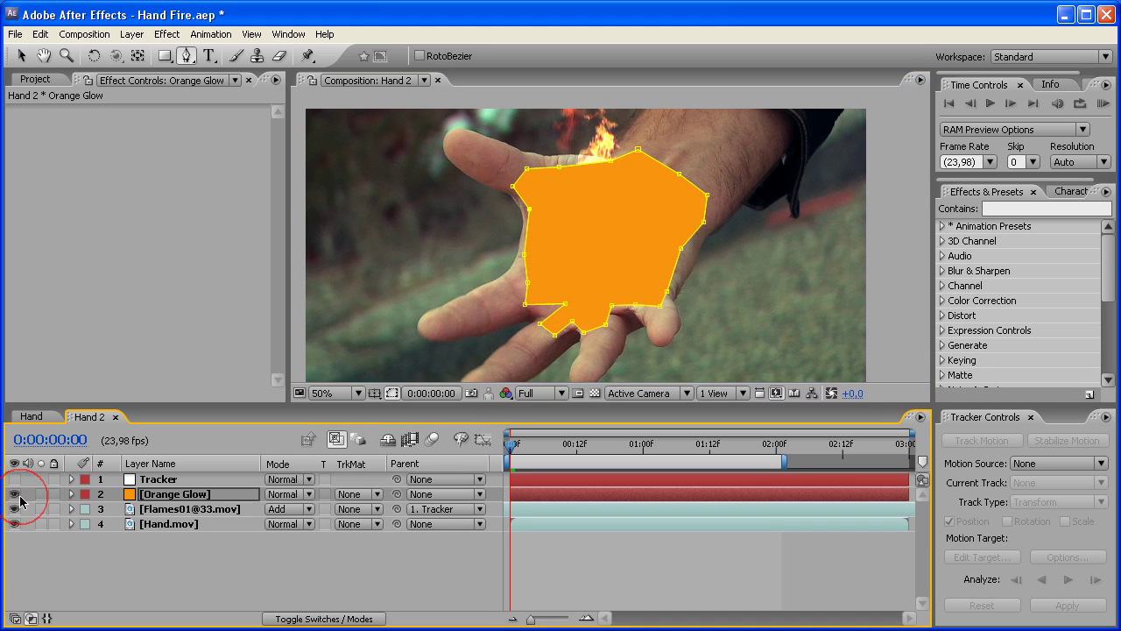
- Give Orange Glow's Mask 1 a 75-pixel Mask Feather
left_click(385, 562)
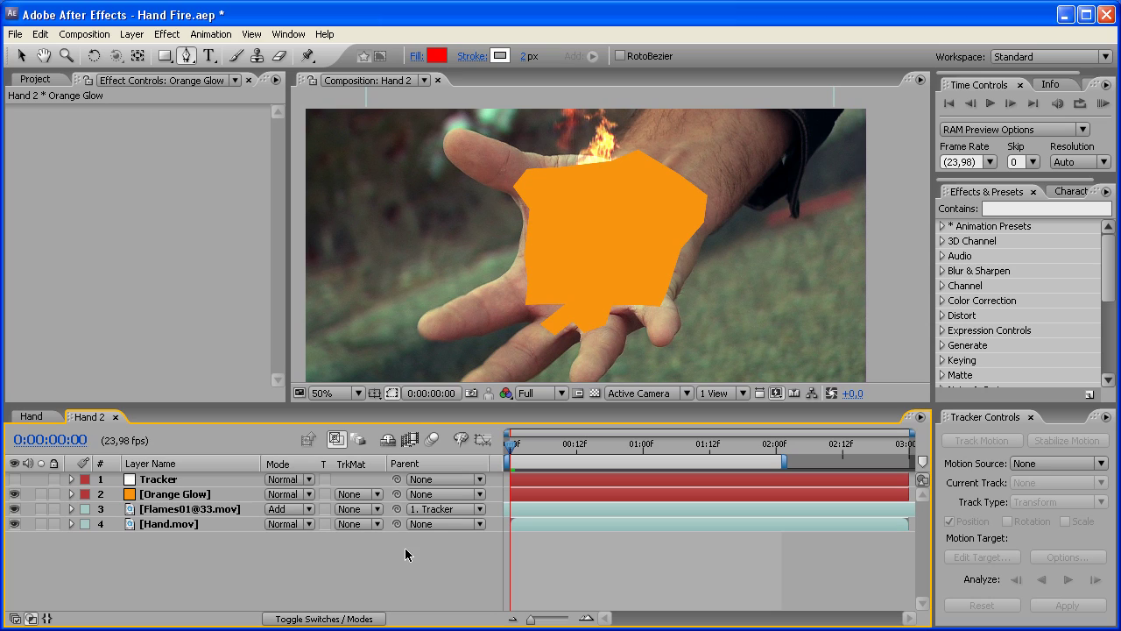
left_click(230, 495)
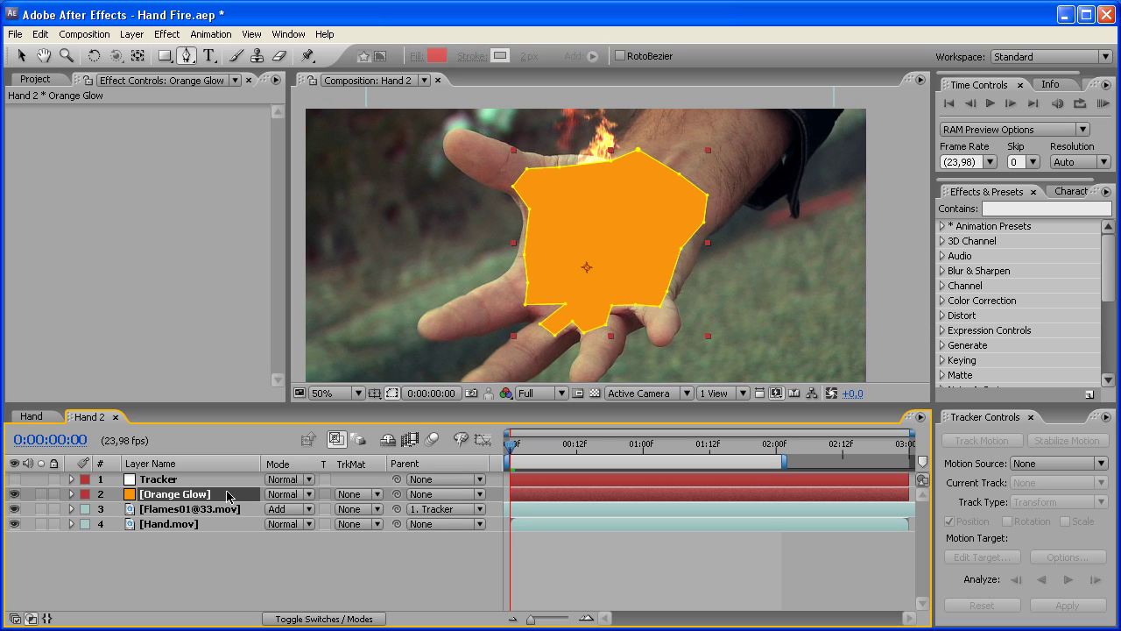
key("m")
key("m")
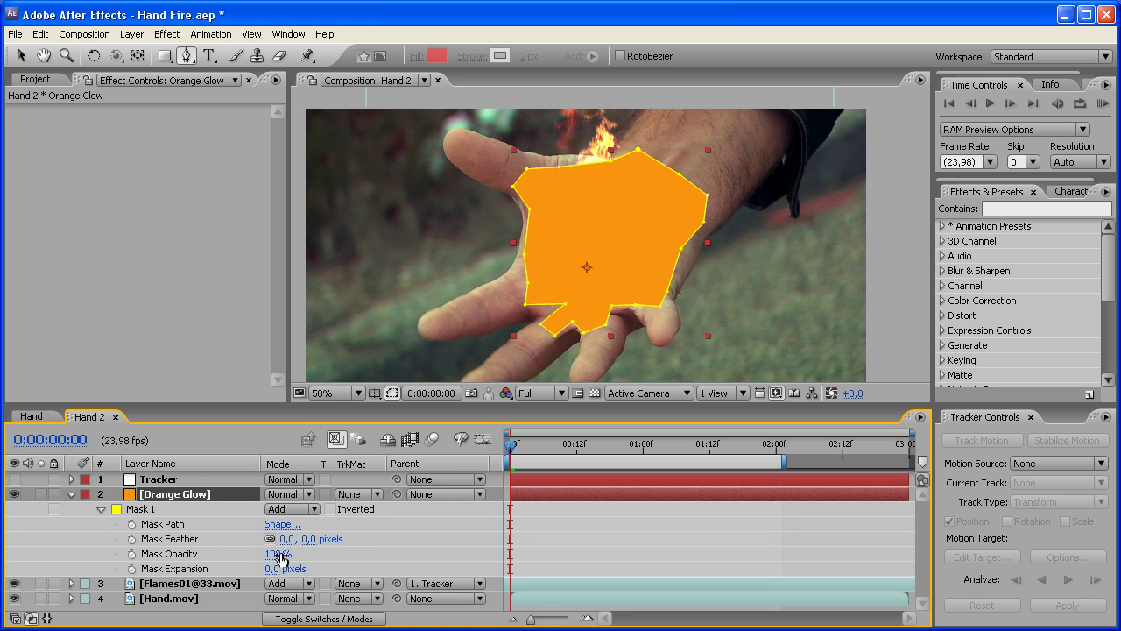
left_click_drag(290, 543, 350, 540)
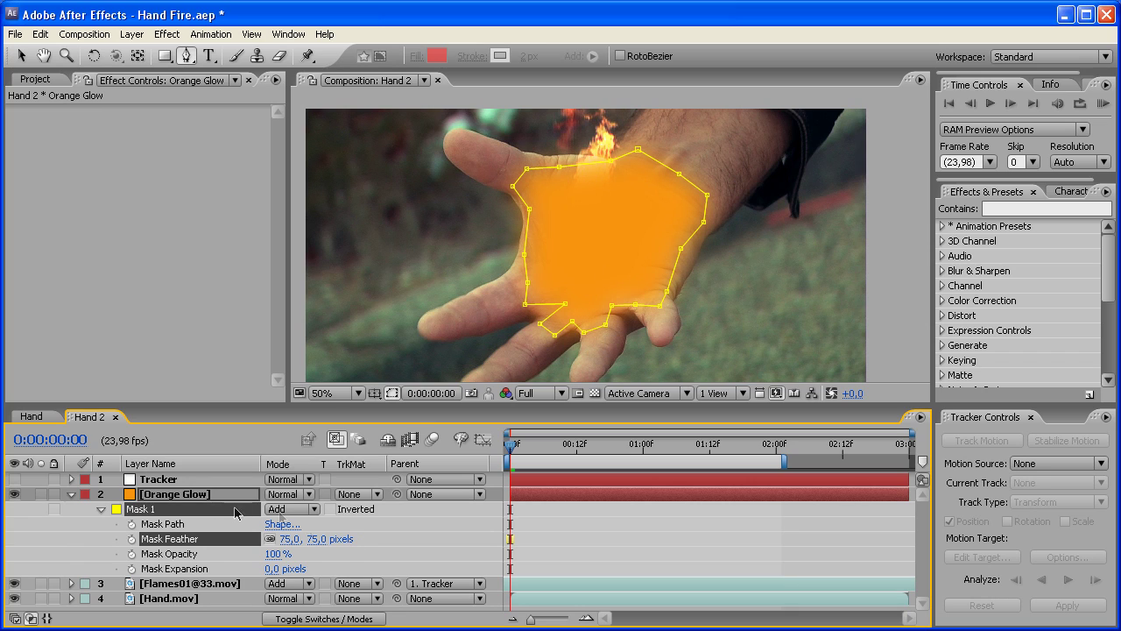
left_click(202, 496)
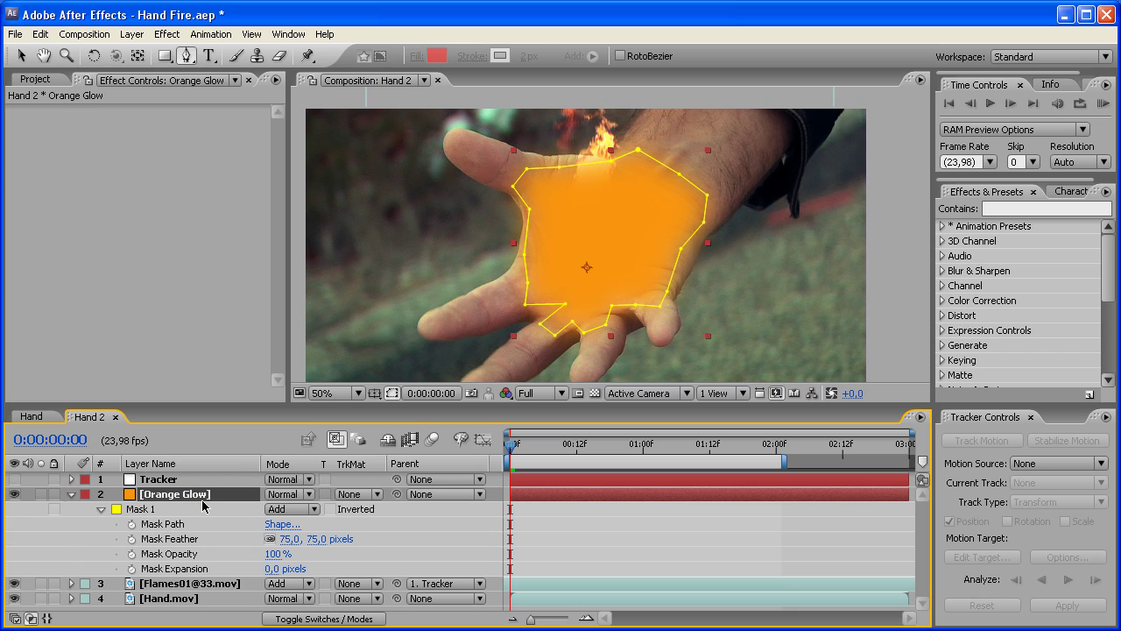
key("shift+t")
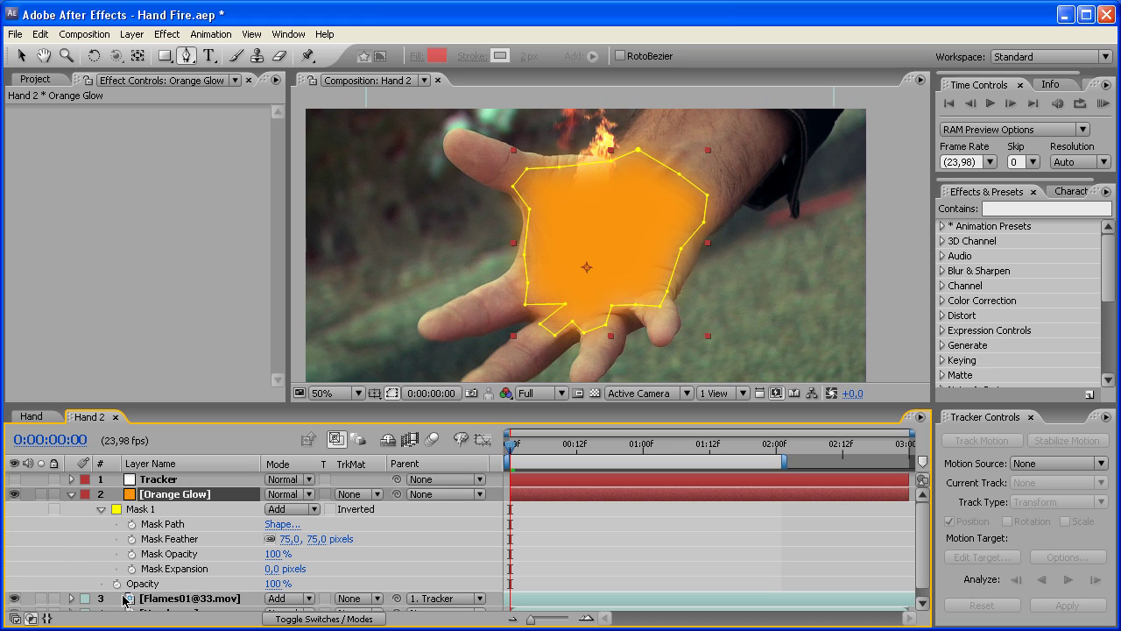
- Set Orange Glow's Opacity to 37% and collapse the layer's properties
left_click(276, 584)
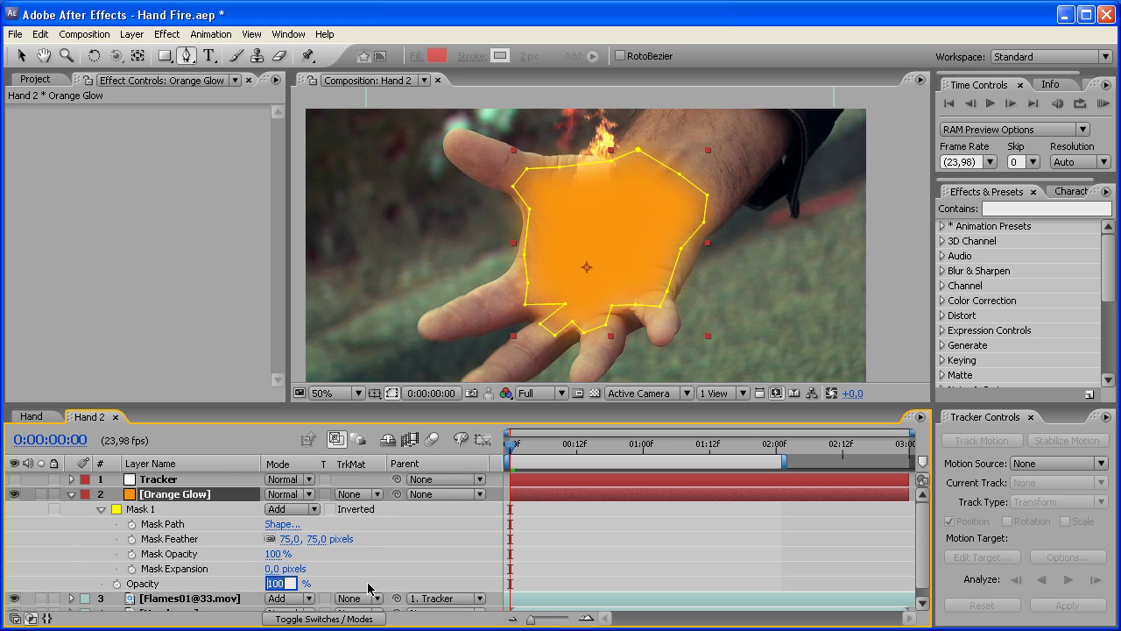
key("Return")
key("KP_Enter")
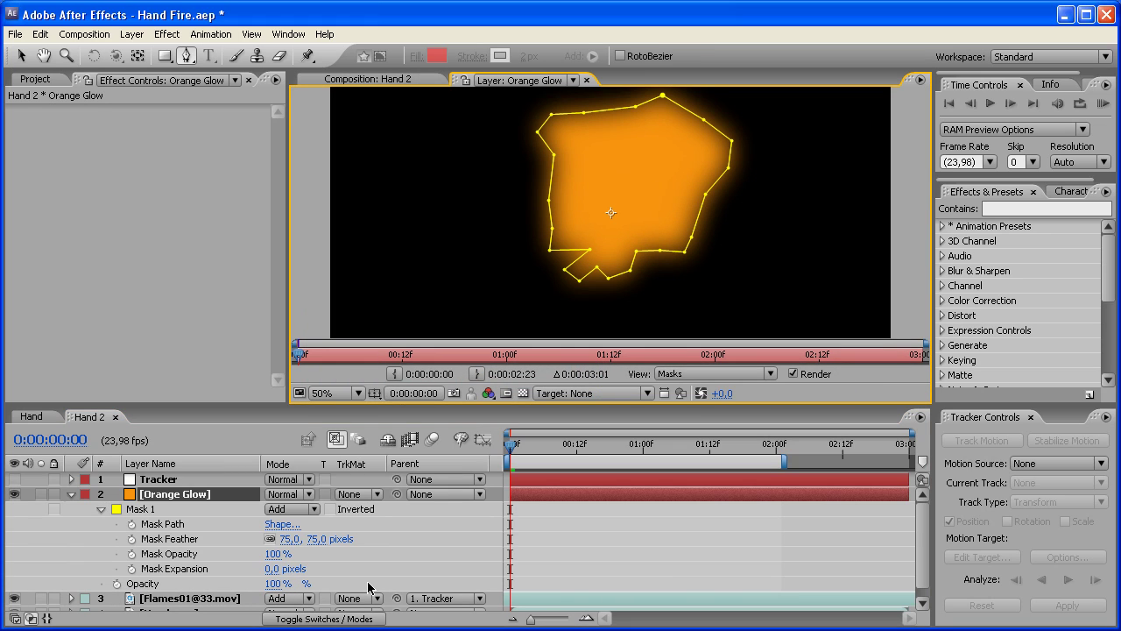
left_click(586, 79)
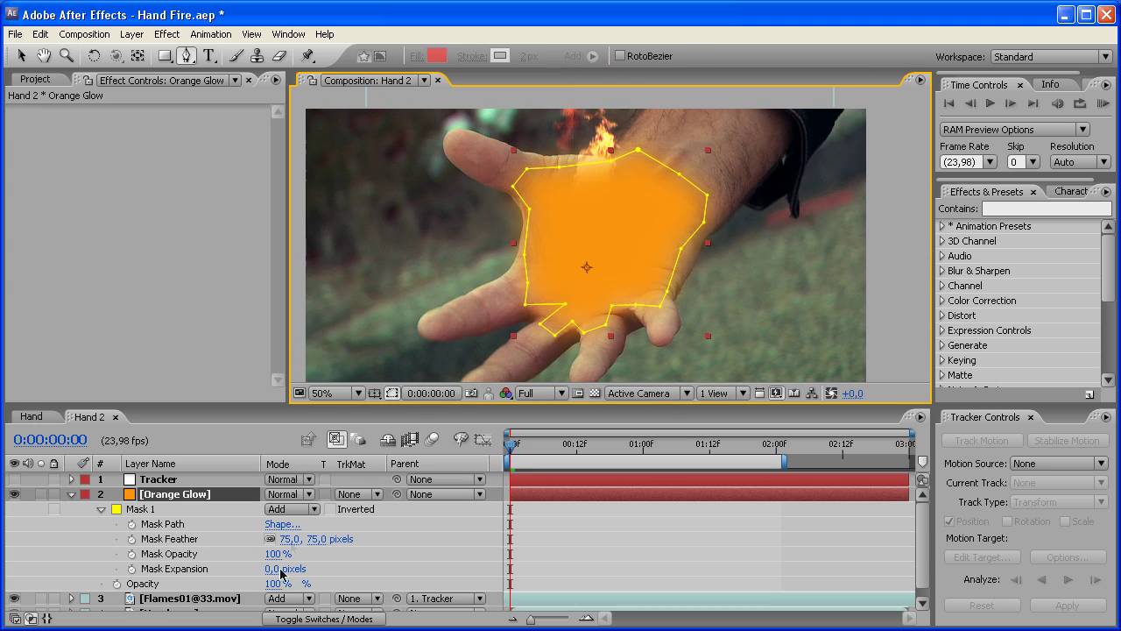
left_click(276, 584)
type("37")
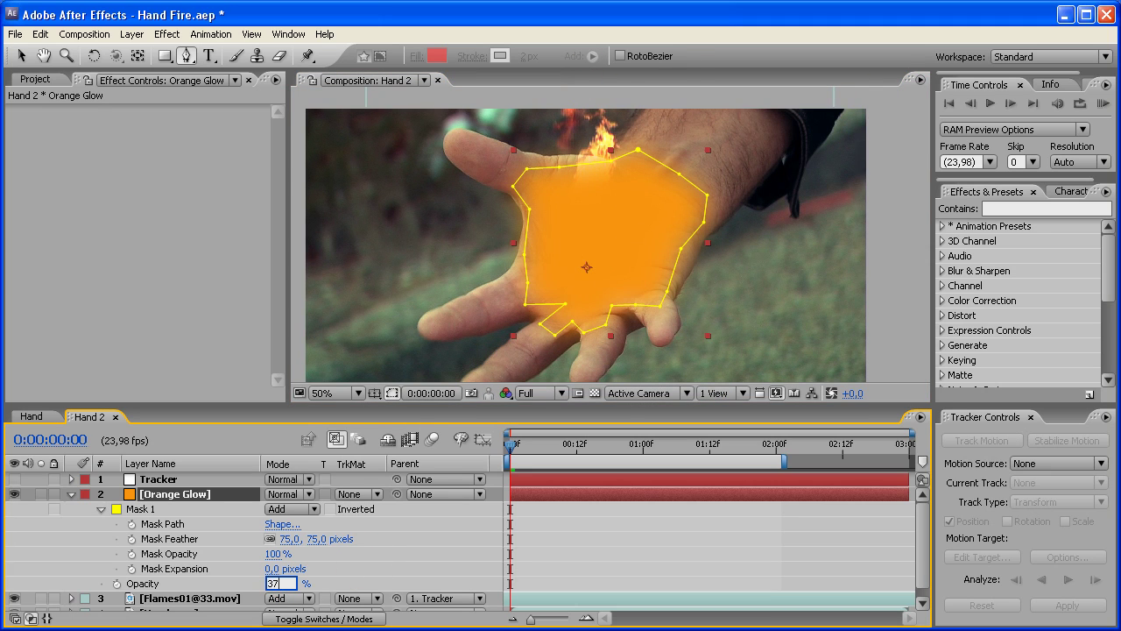
key("Return")
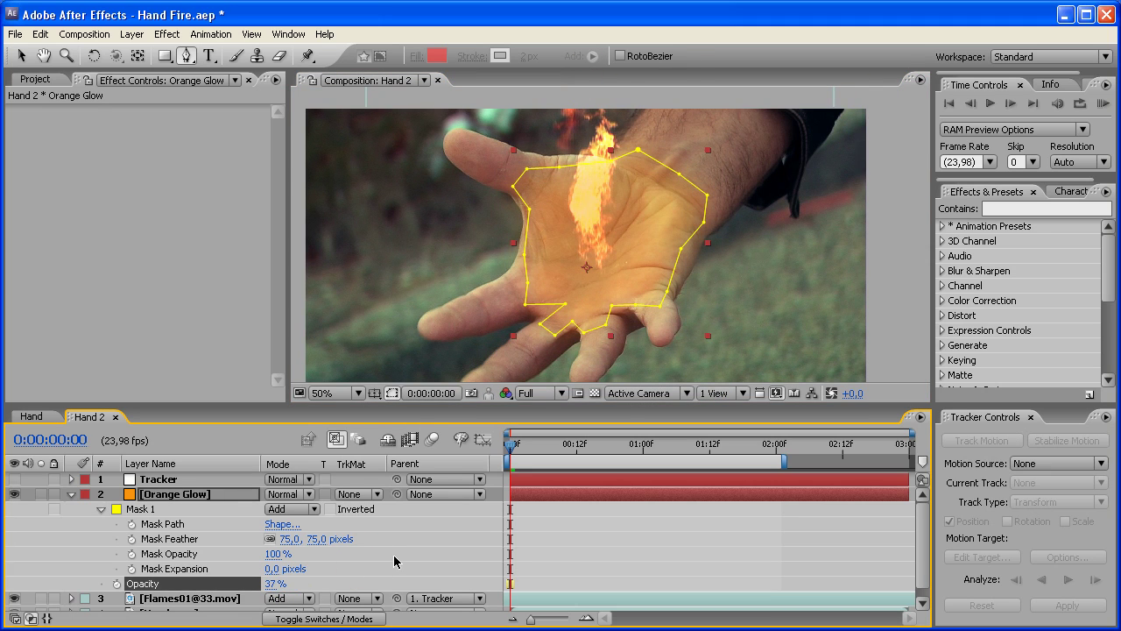
left_click(71, 494)
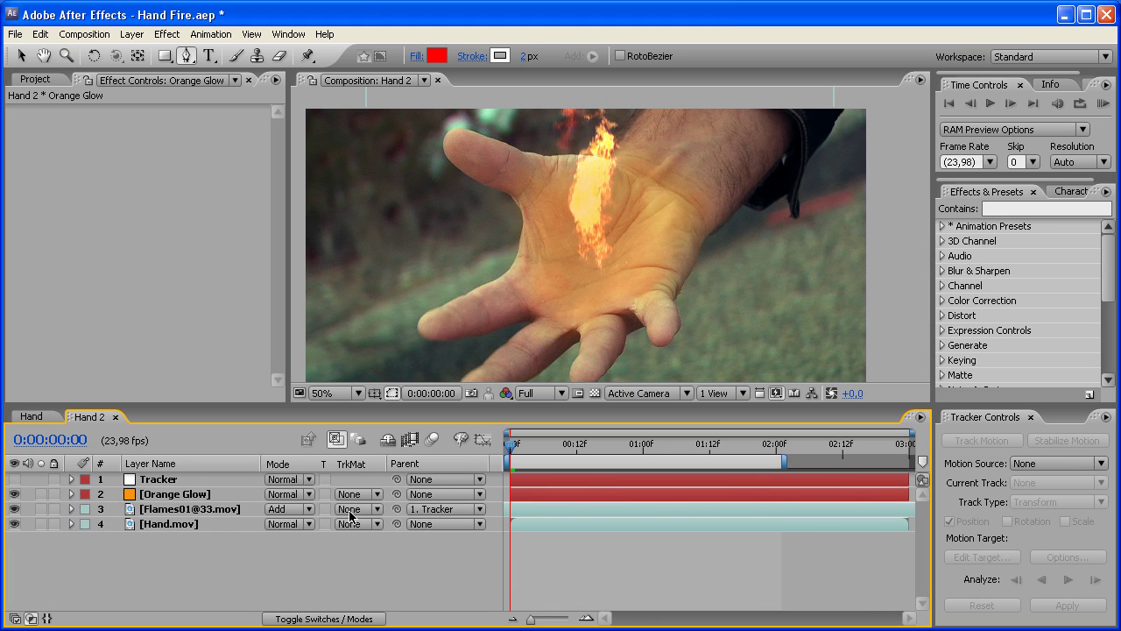
- Switch Orange Glow's blend mode to Add, briefly comparing with Normal before keeping Add
left_click(280, 495)
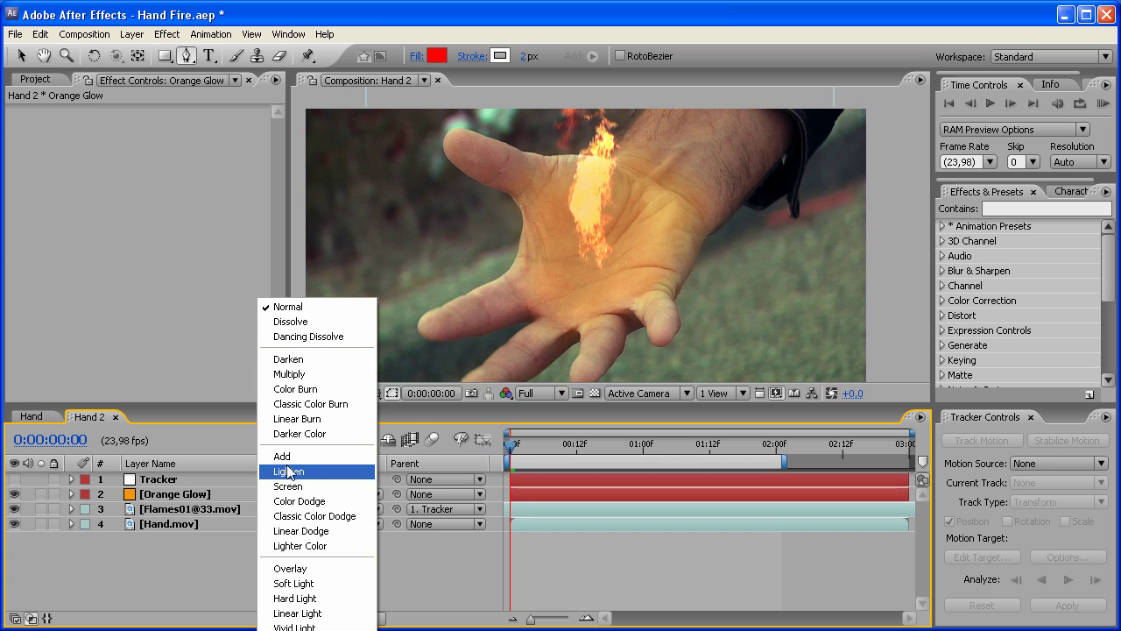
left_click(282, 456)
left_click(376, 568)
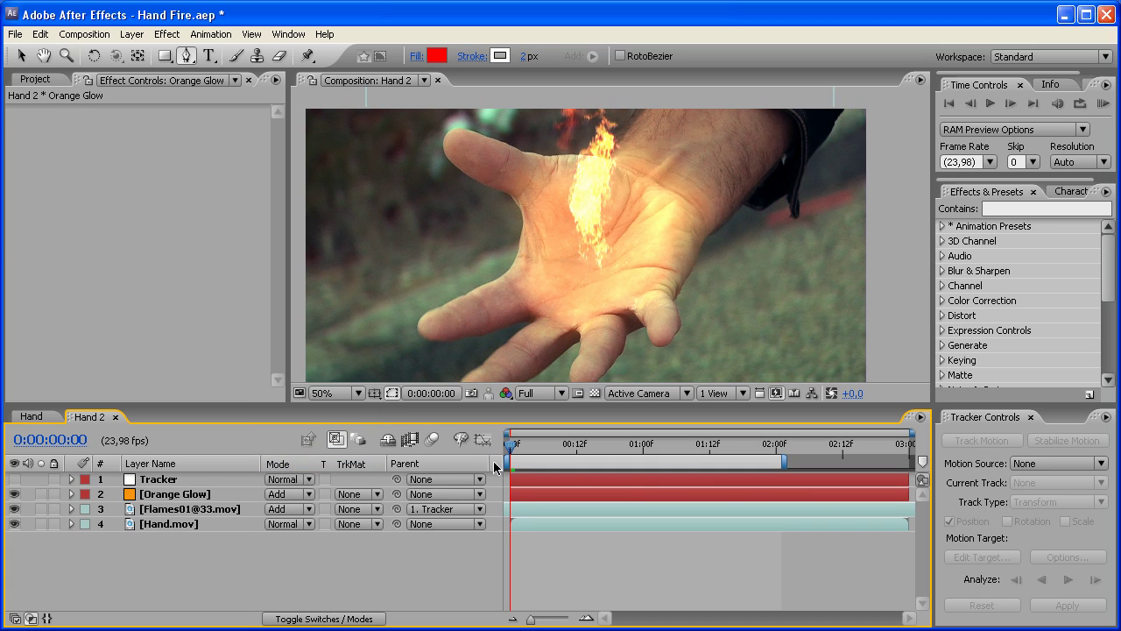
left_click(282, 494)
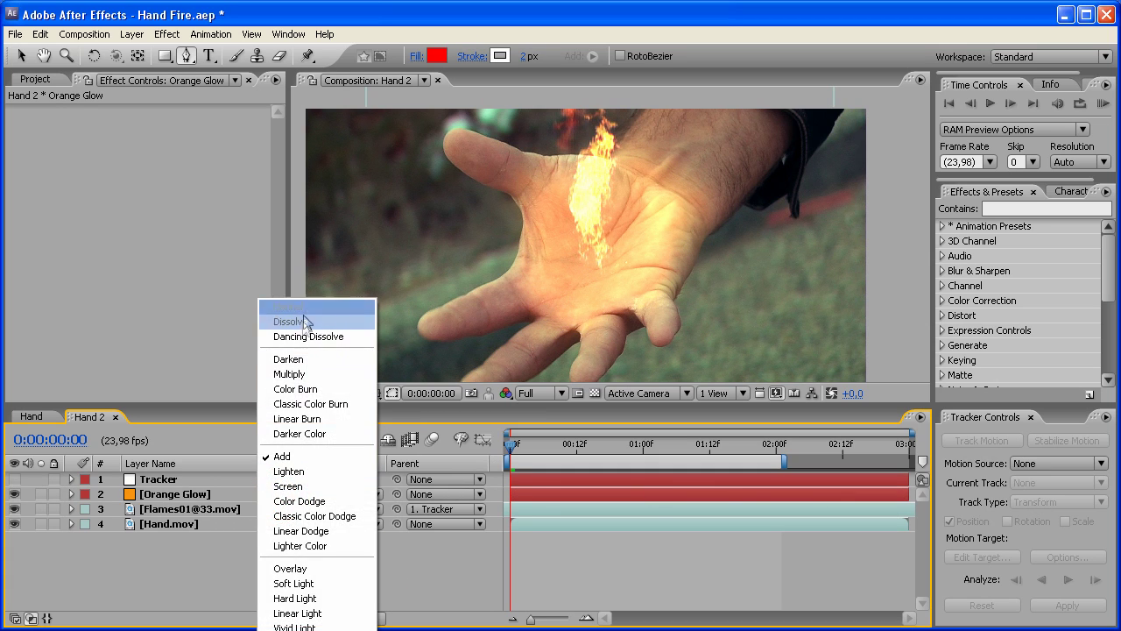
left_click(303, 309)
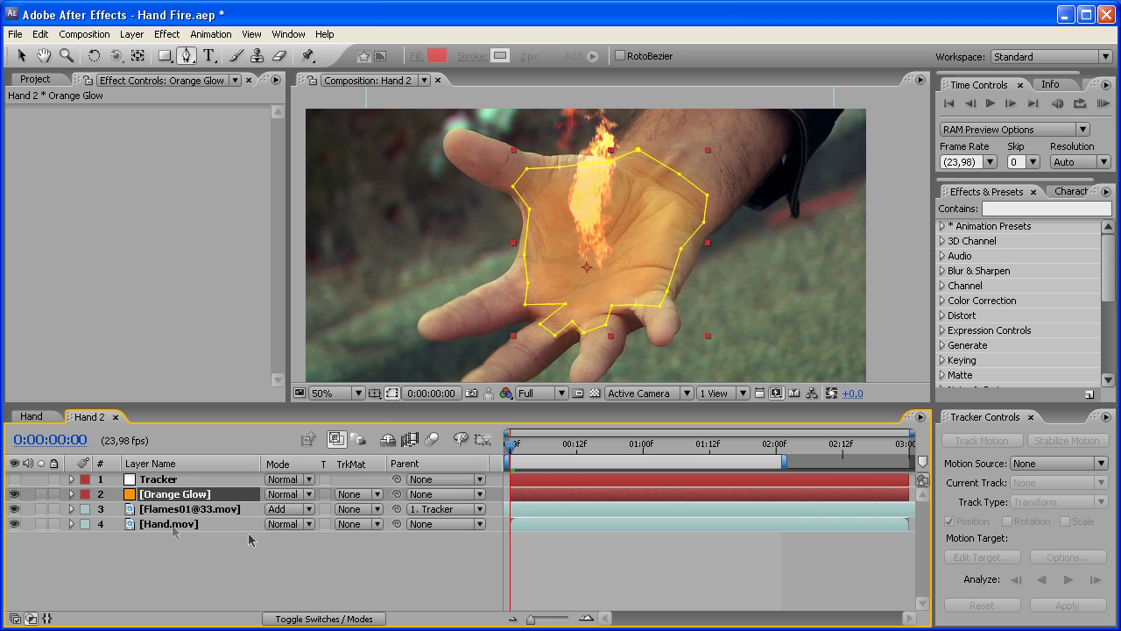
left_click(282, 494)
left_click(293, 453)
left_click(536, 427)
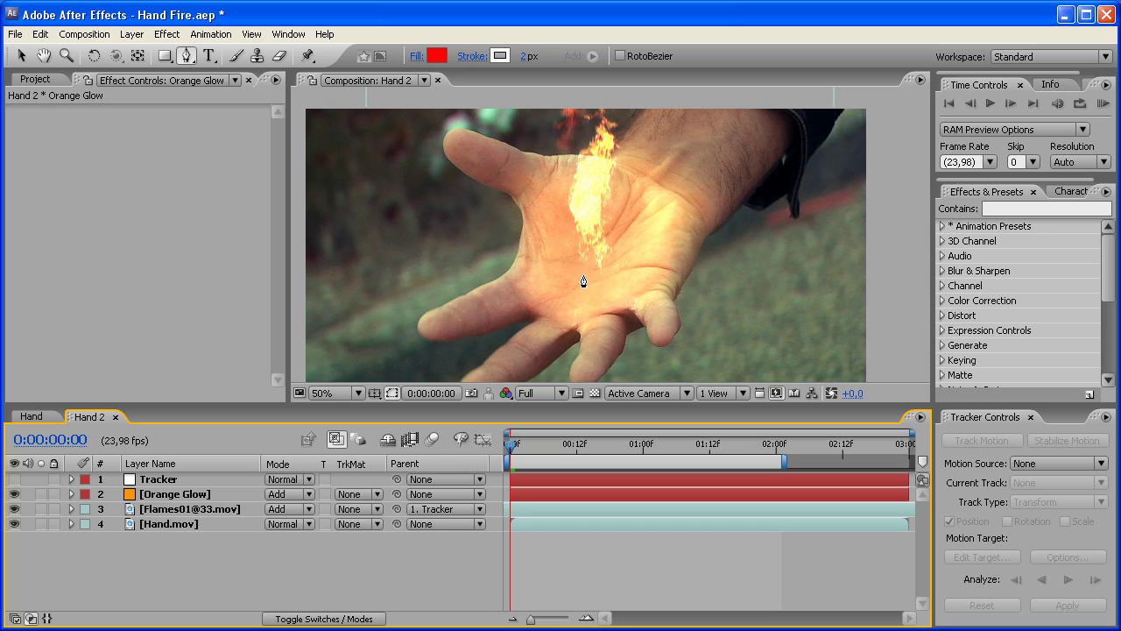
left_click(180, 496)
- Apply the Glow effect to Orange Glow and base it on the alpha channel
left_click(22, 57)
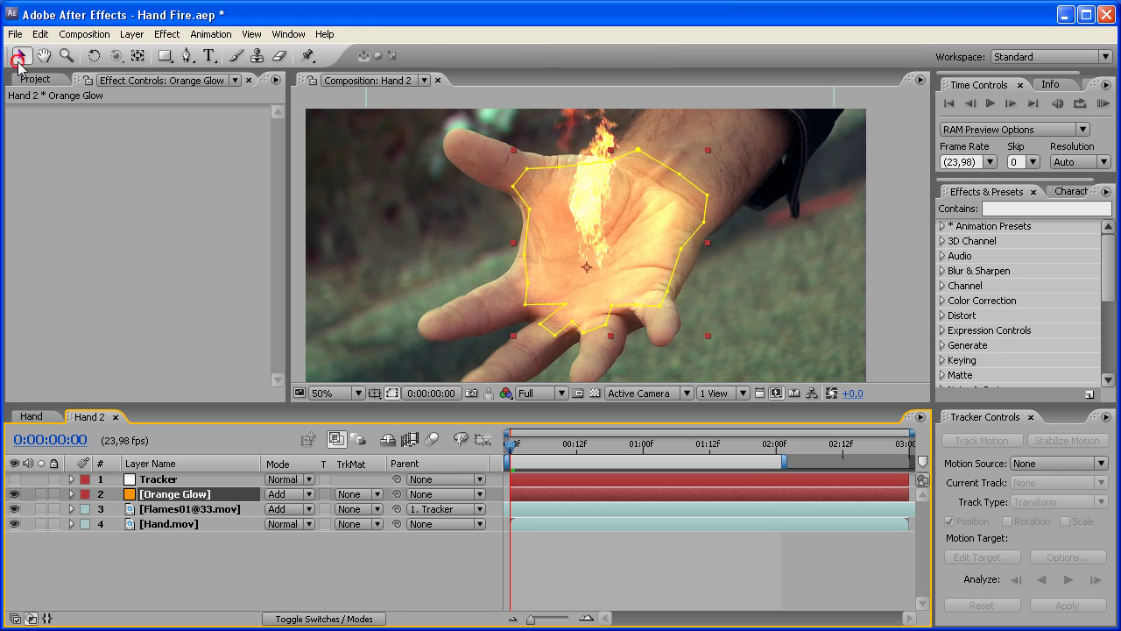
left_click(168, 35)
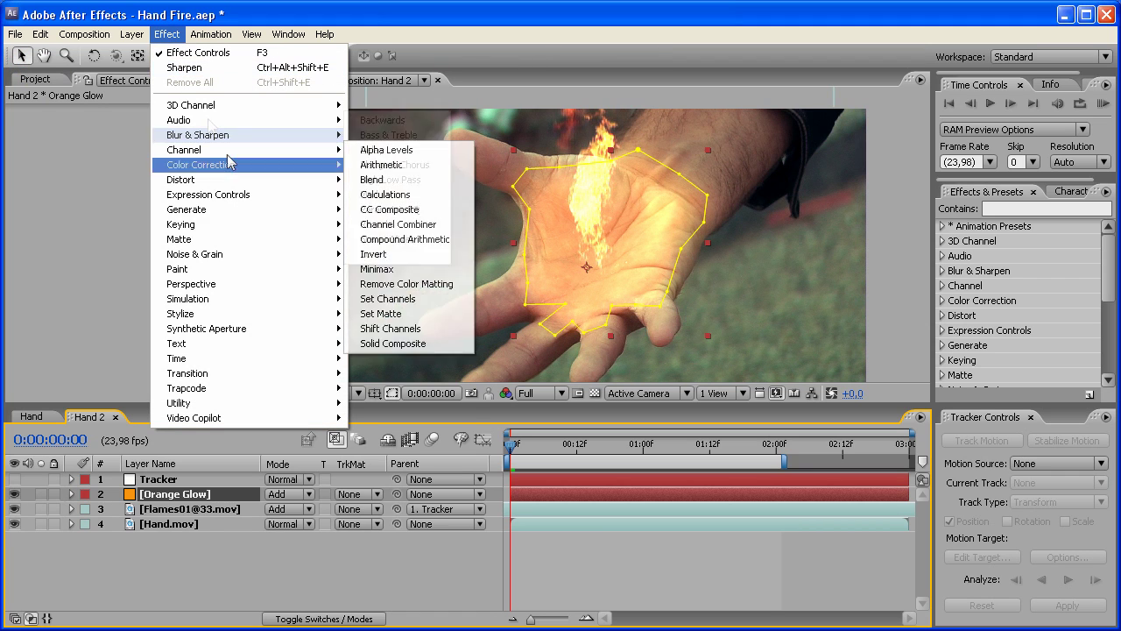
mouse_move(283, 317)
left_click(372, 477)
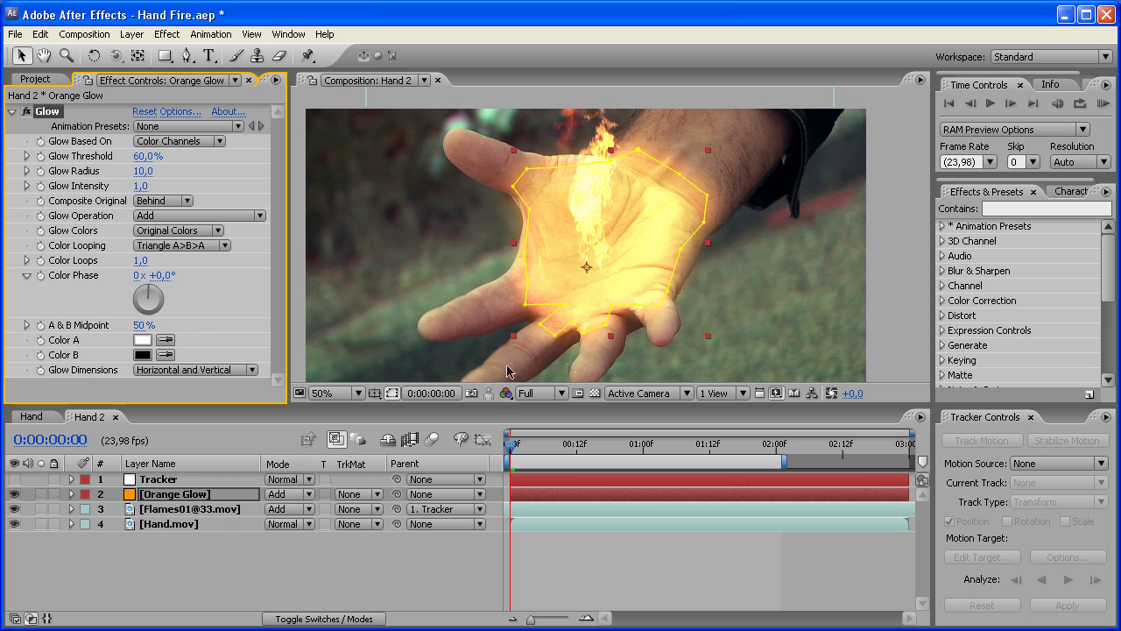
left_click(180, 142)
left_click(186, 127)
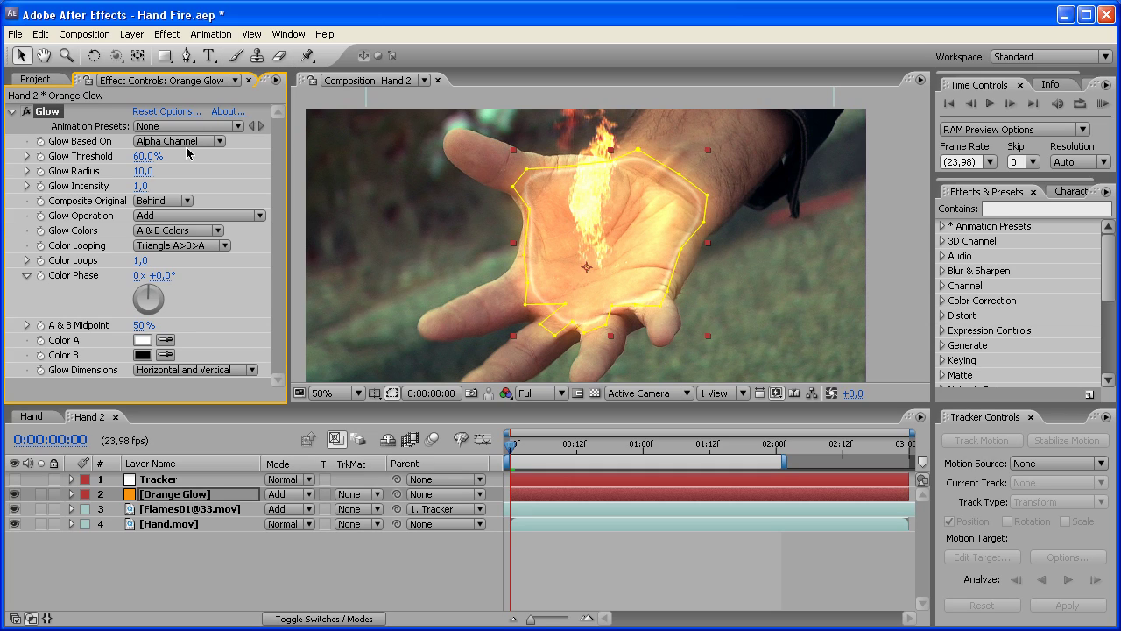
- Raise the Glow Threshold to 100%, entering 95 first and then scrubbing up
left_click(145, 156)
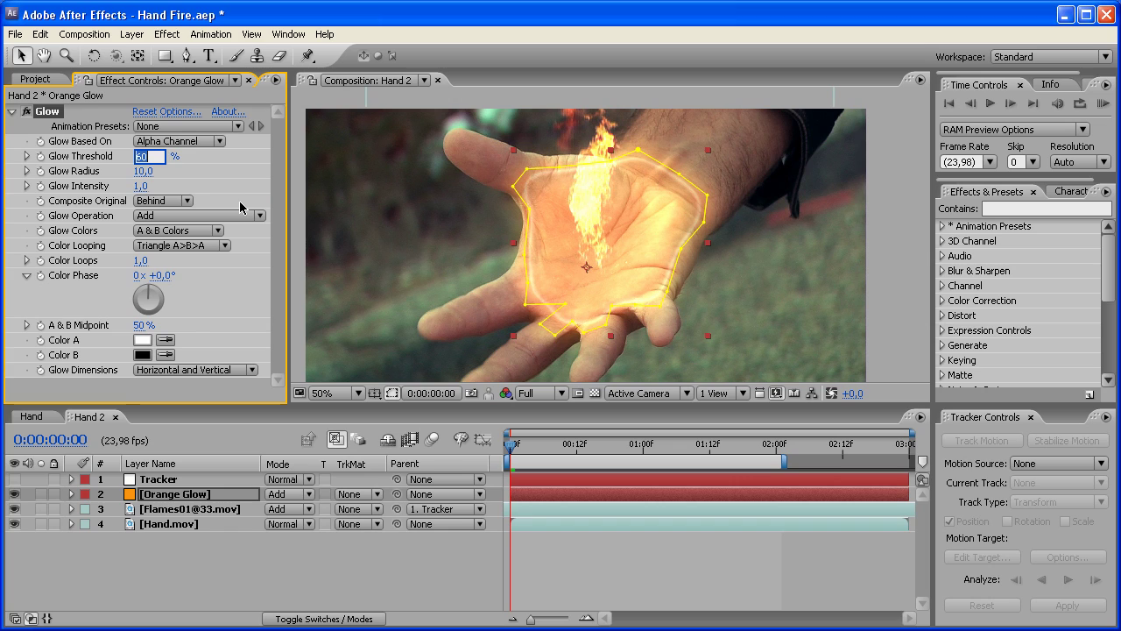
type("95")
key("Return")
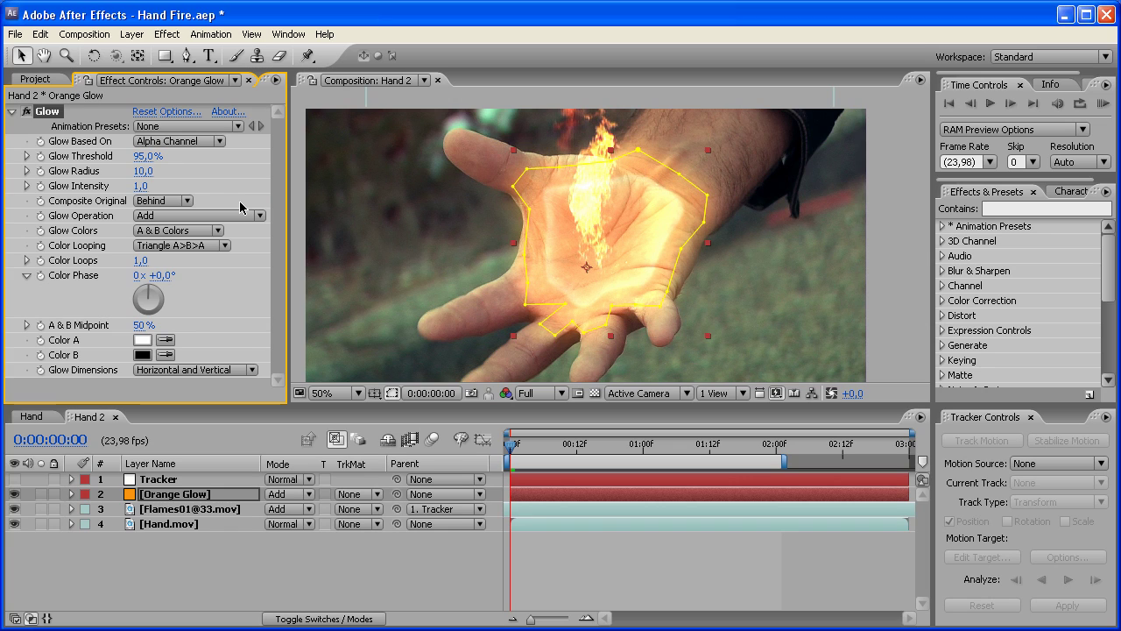
left_click_drag(146, 155, 165, 156)
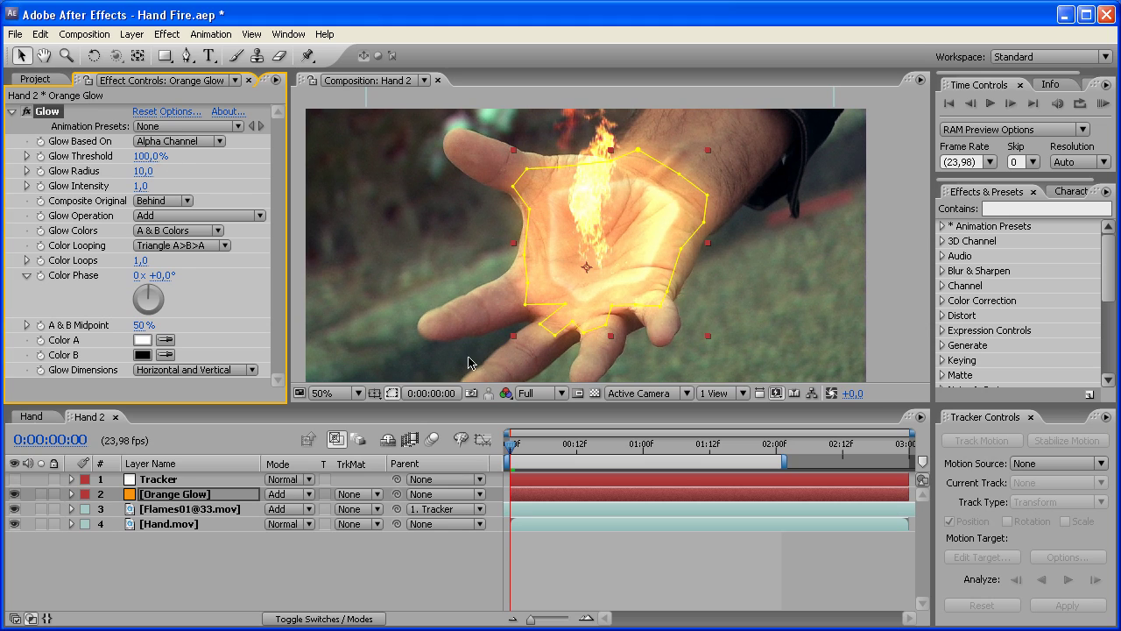
left_click(626, 280)
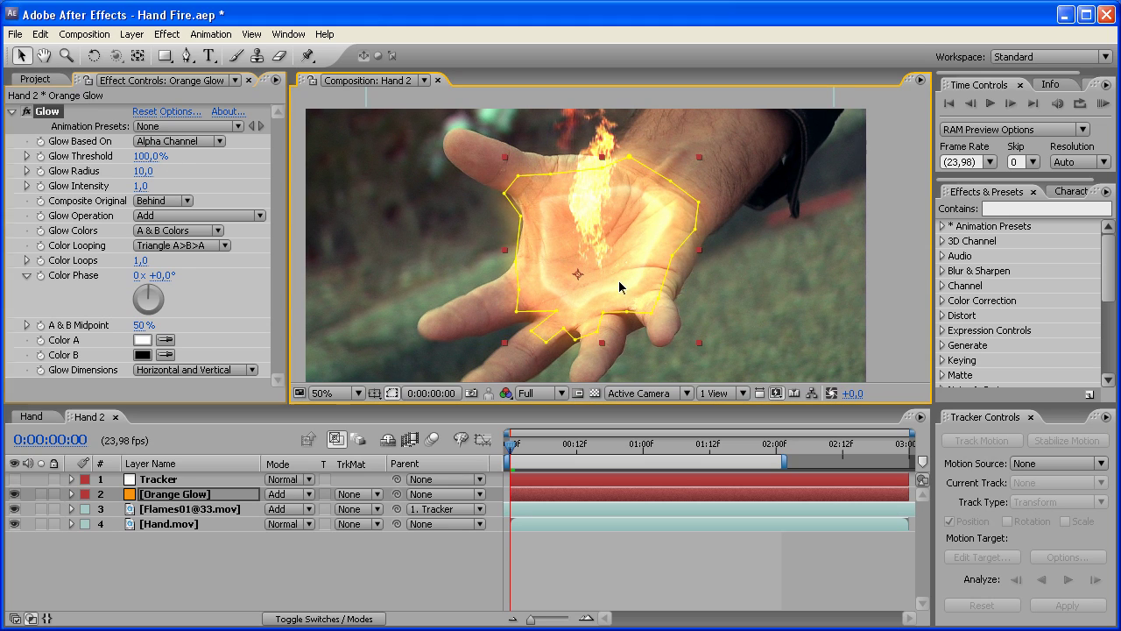
left_click(494, 567)
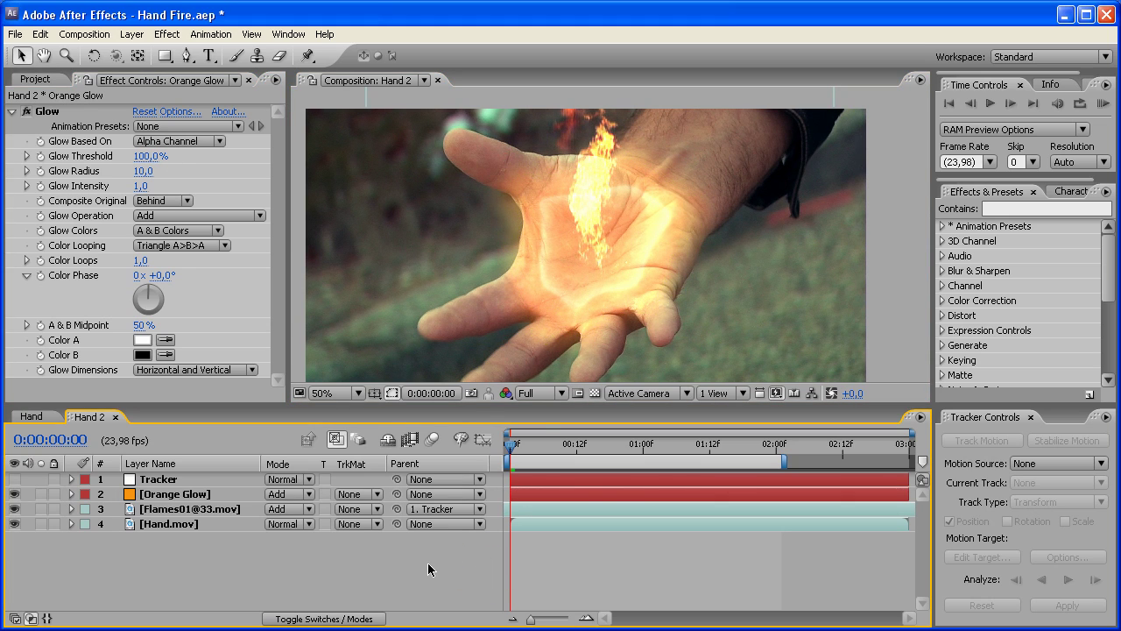
- Set Glow Radius to 92 and Glow Intensity to 8
left_click(143, 171)
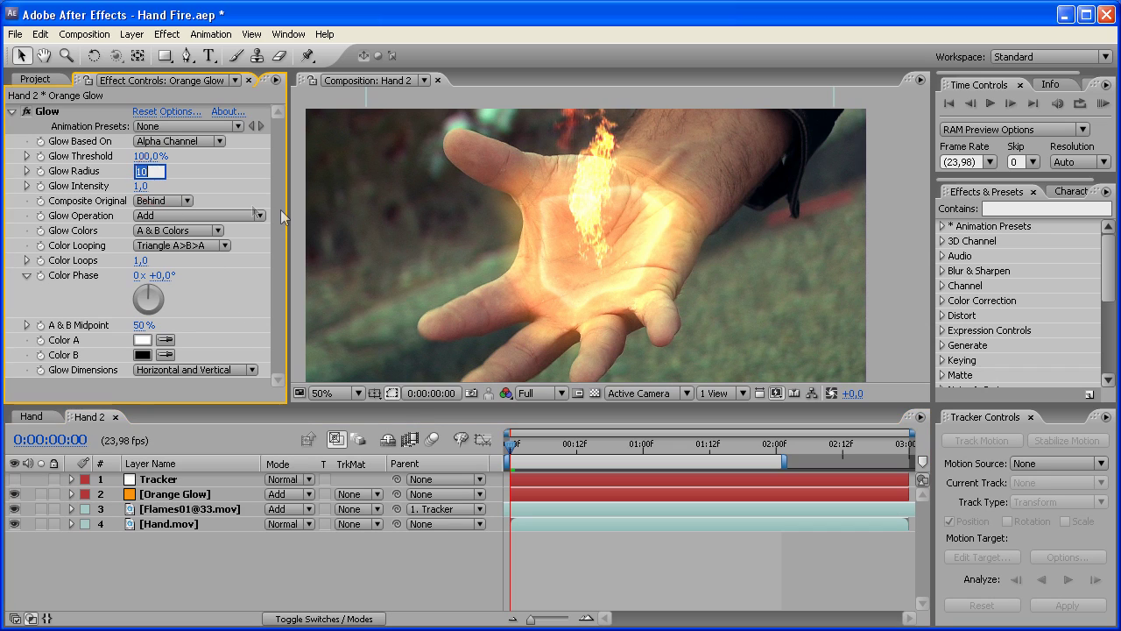
type("92")
key("Return")
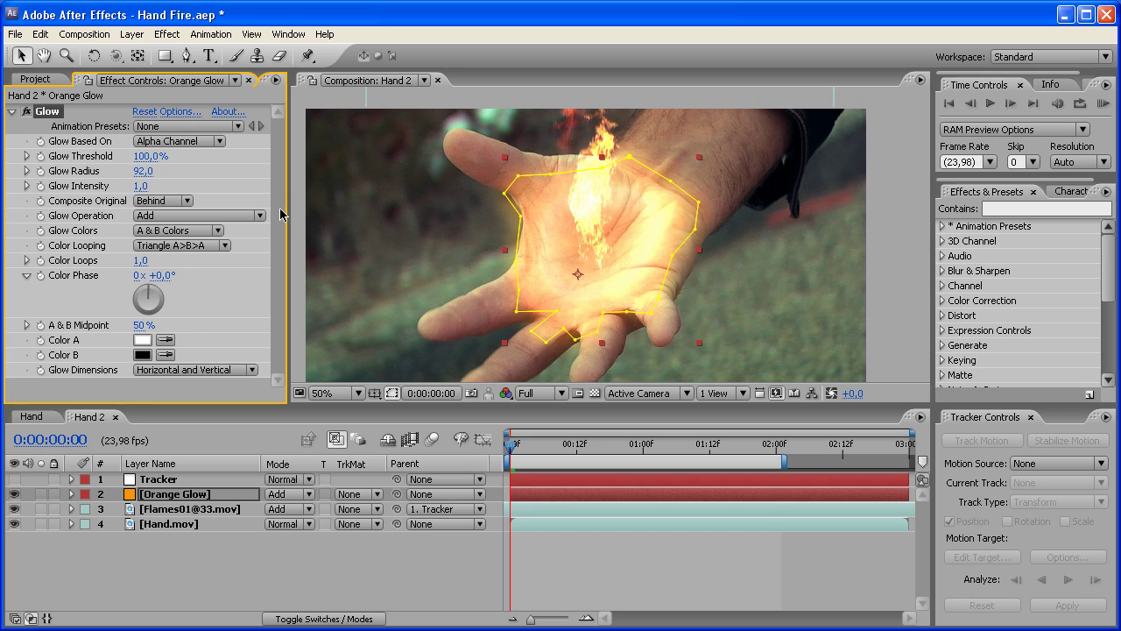
left_click(140, 188)
key("Return")
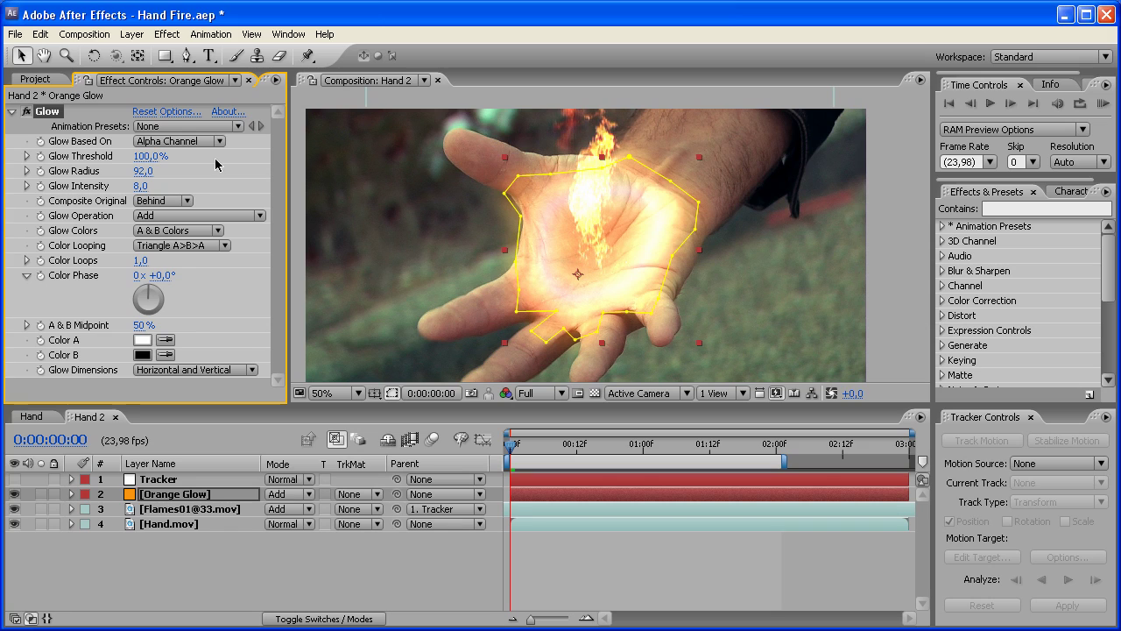
left_click(501, 588)
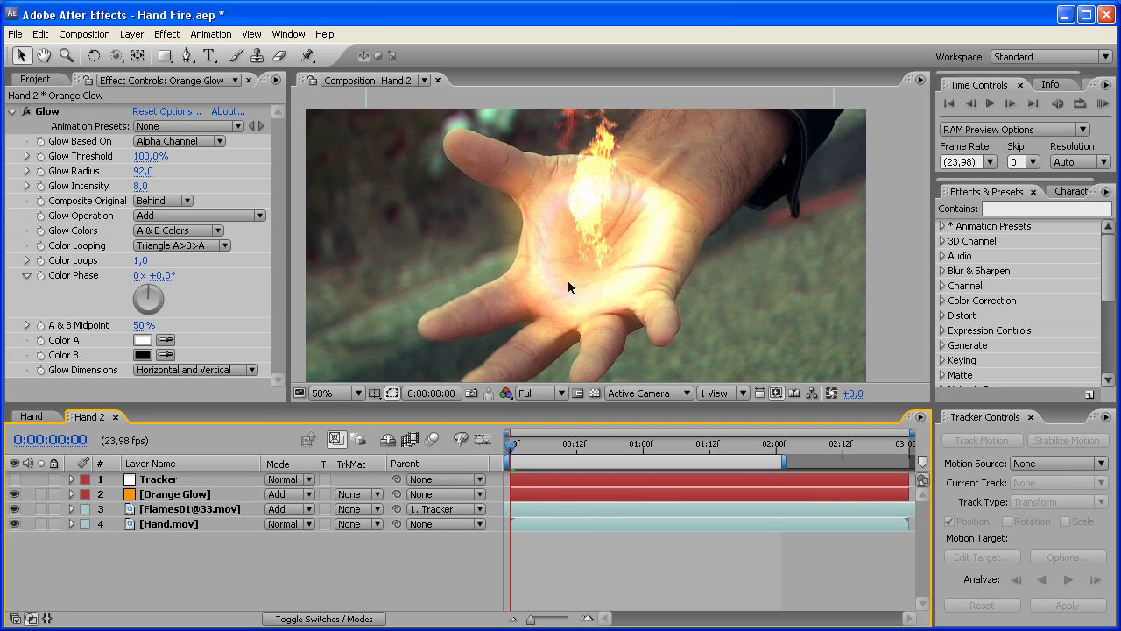
left_click_drag(191, 498, 192, 516)
left_click(244, 550)
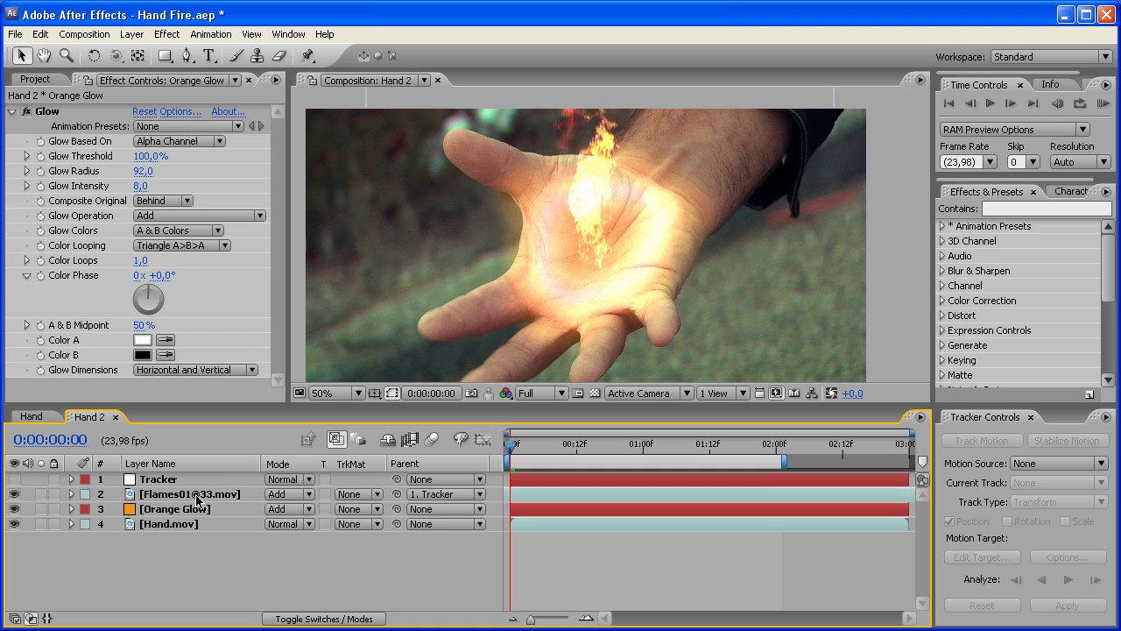
left_click_drag(194, 495, 201, 517)
left_click(287, 566)
left_click_drag(396, 508, 140, 479)
mouse_move(513, 446)
left_mouse_down()
mouse_move(692, 446)
mouse_move(510, 444)
left_mouse_up()
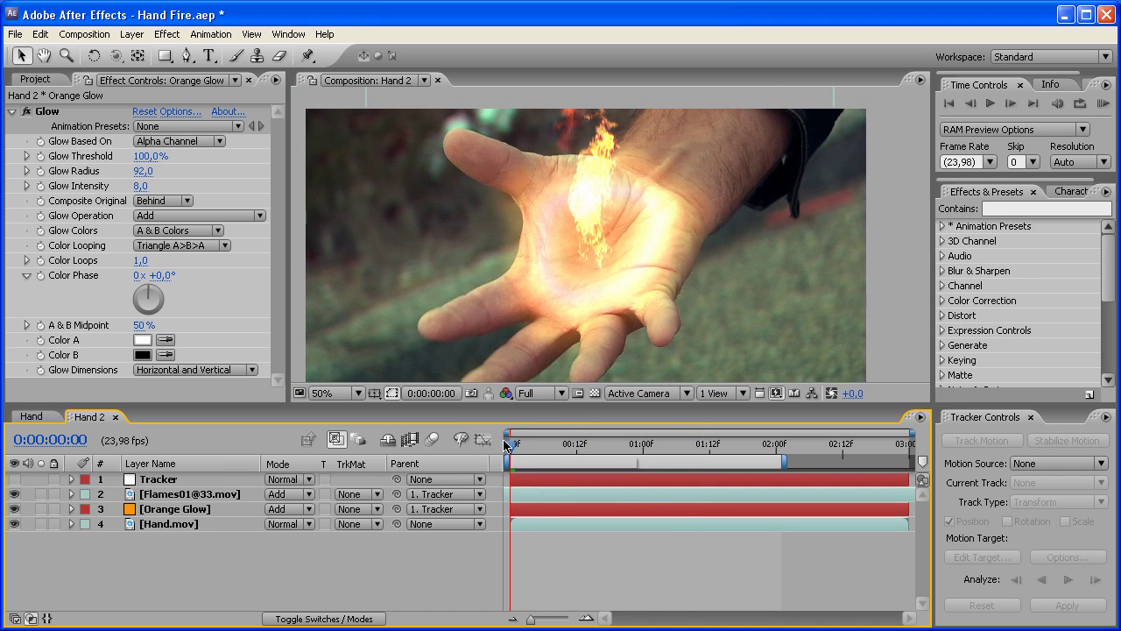
left_click(176, 510)
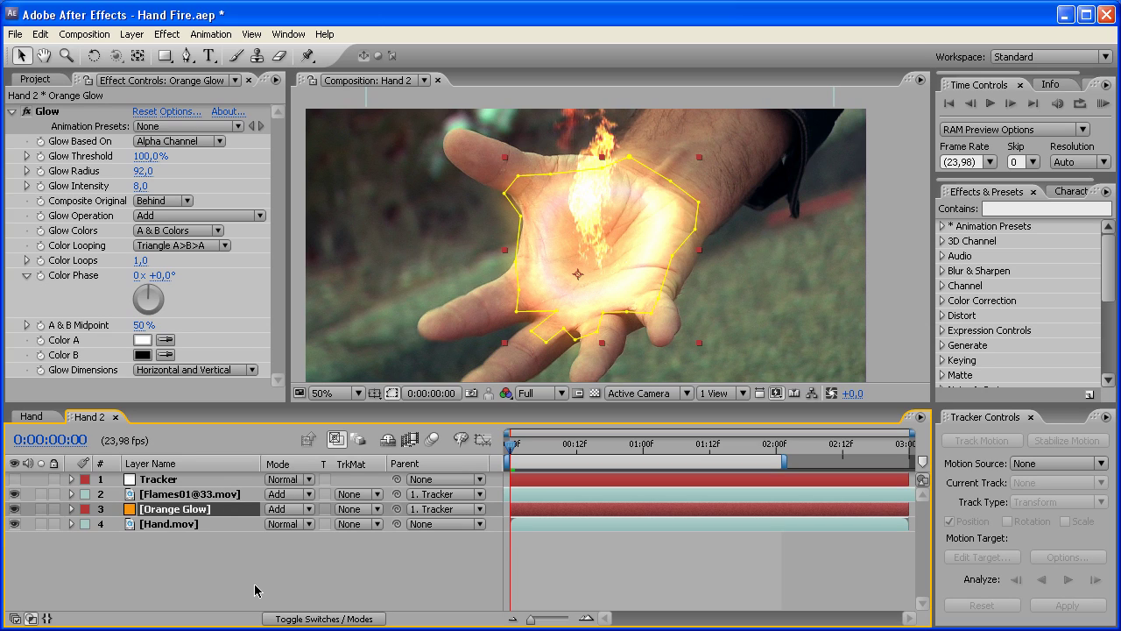
- Add a wiggle(10,10) expression to Orange Glow's Opacity
key("t")
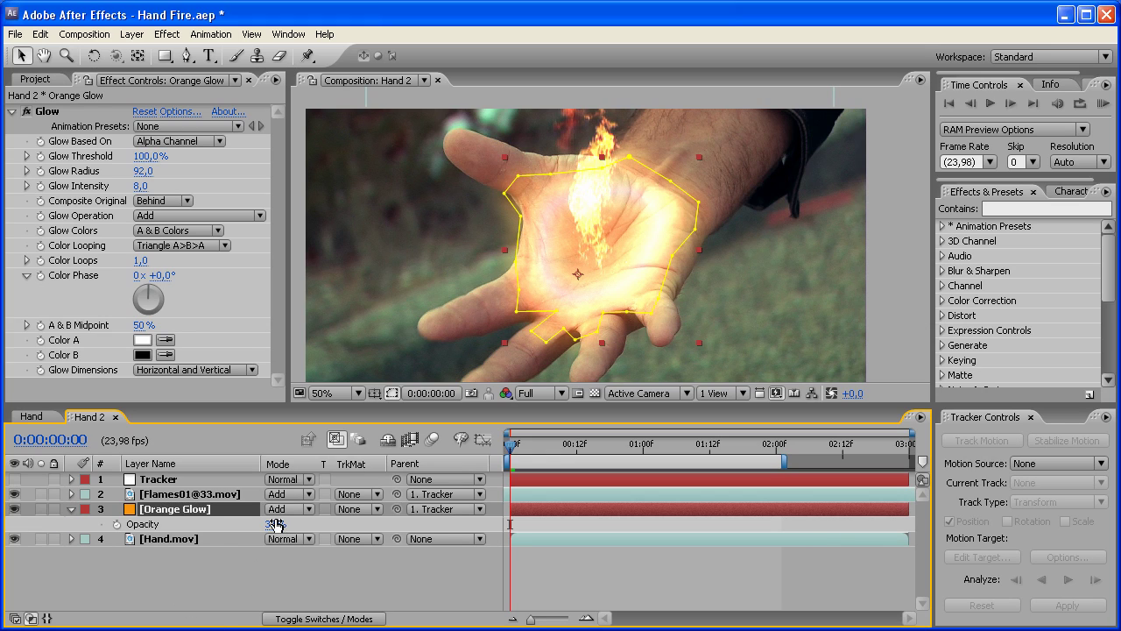
left_click(117, 525, "alt")
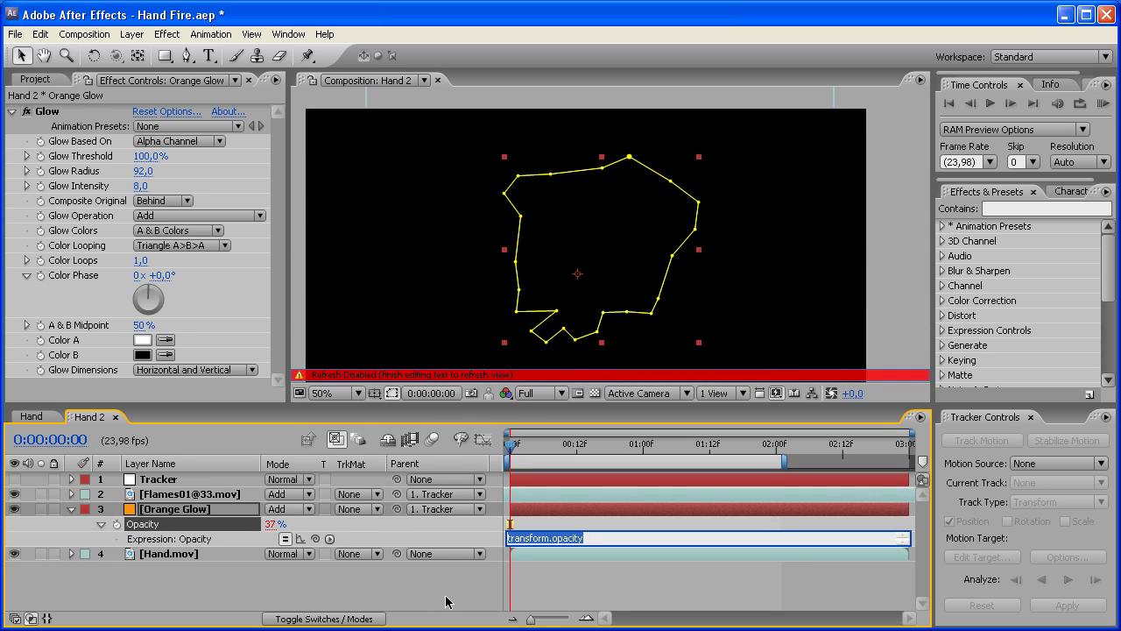
type("wiggle(10,1")
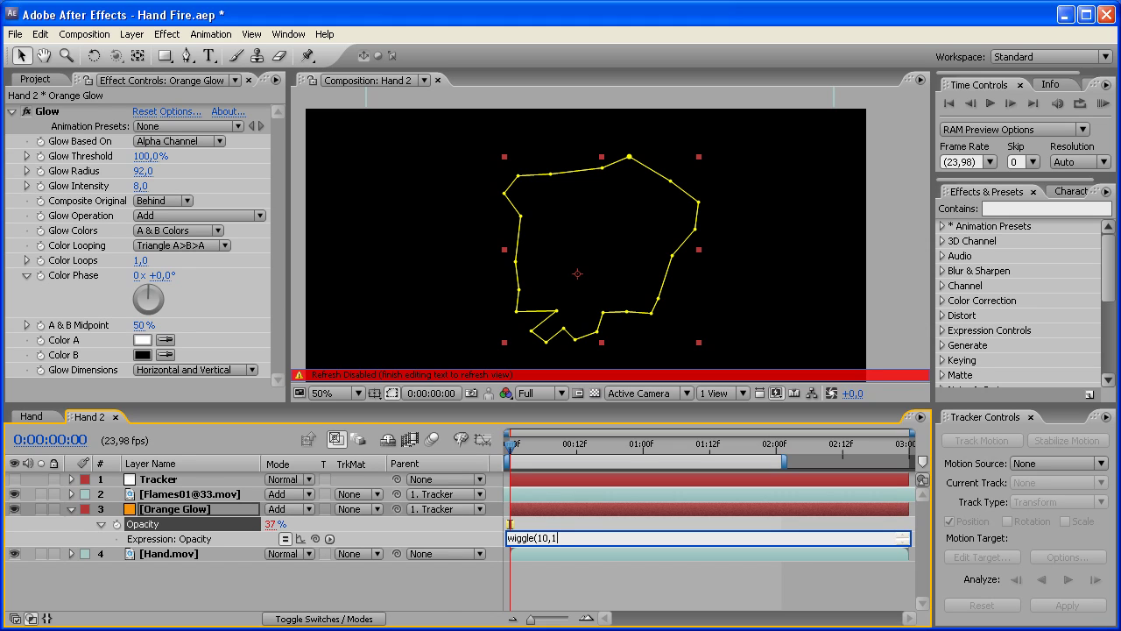
type("0)")
key("KP_Enter")
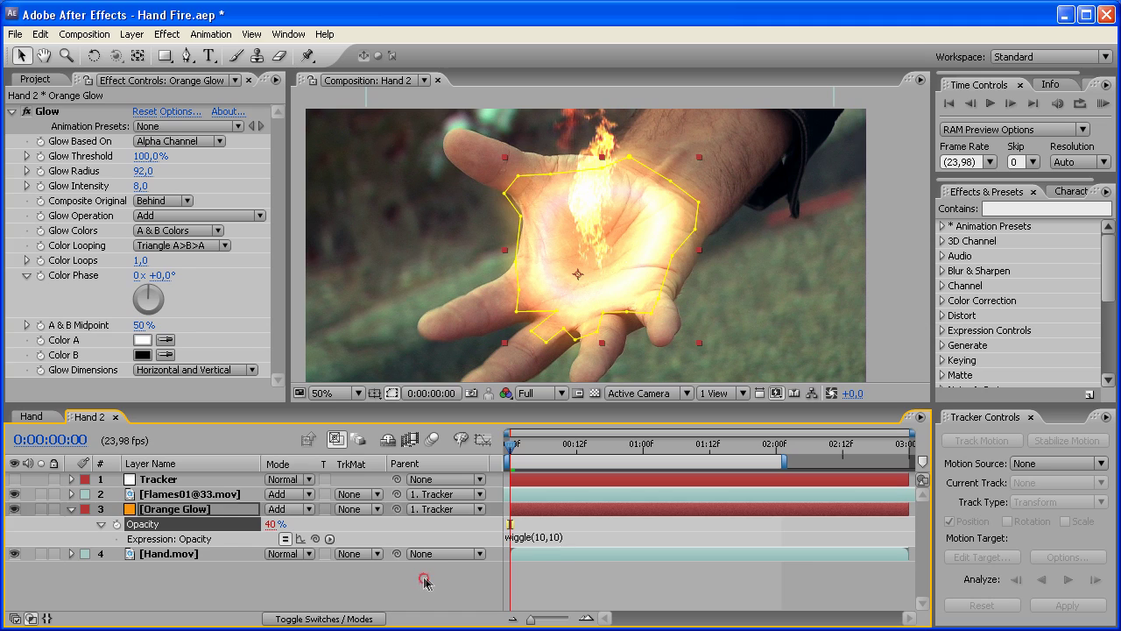
left_click(421, 574)
left_click(72, 508)
left_click(309, 564)
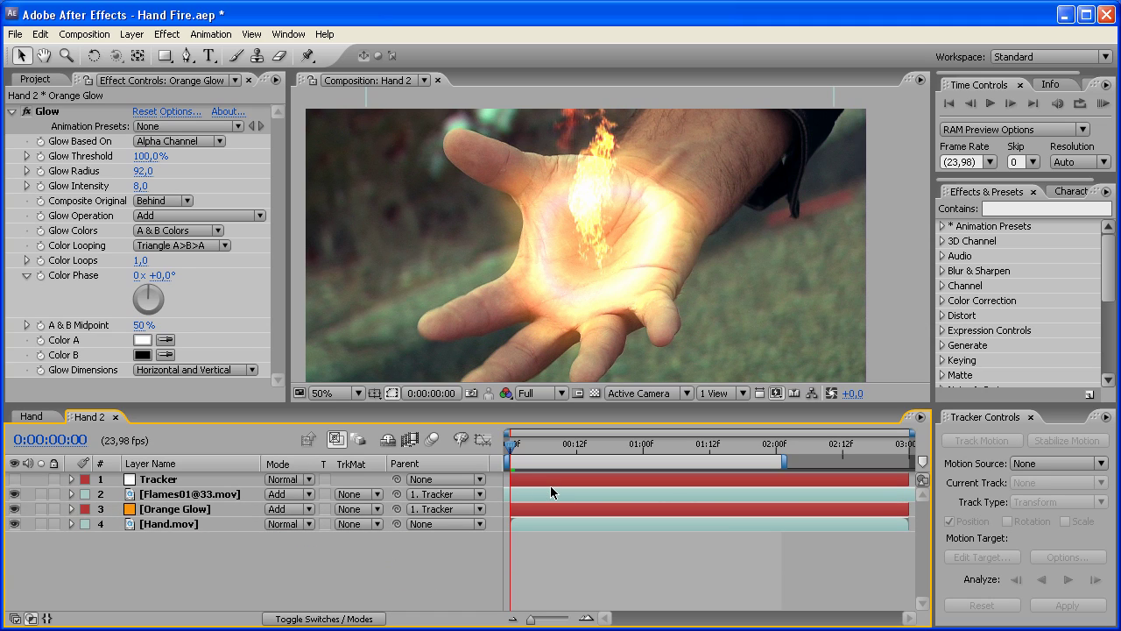
- Preview the flickering glow, nudge the Glow Threshold, then select the flames layer to show its effects
key("space")
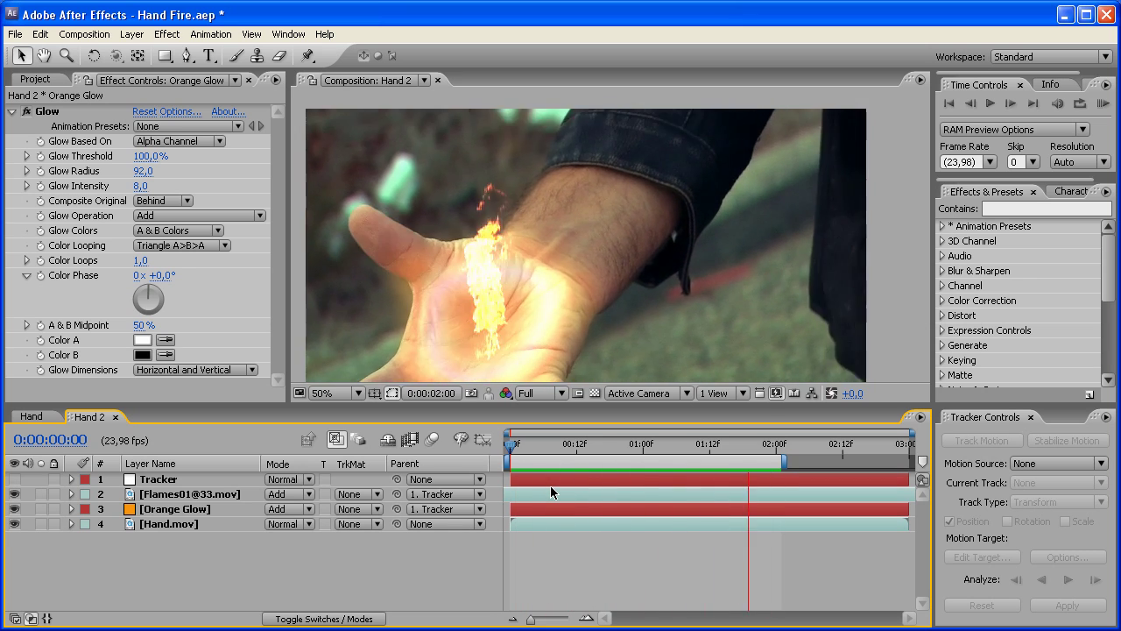
key("space")
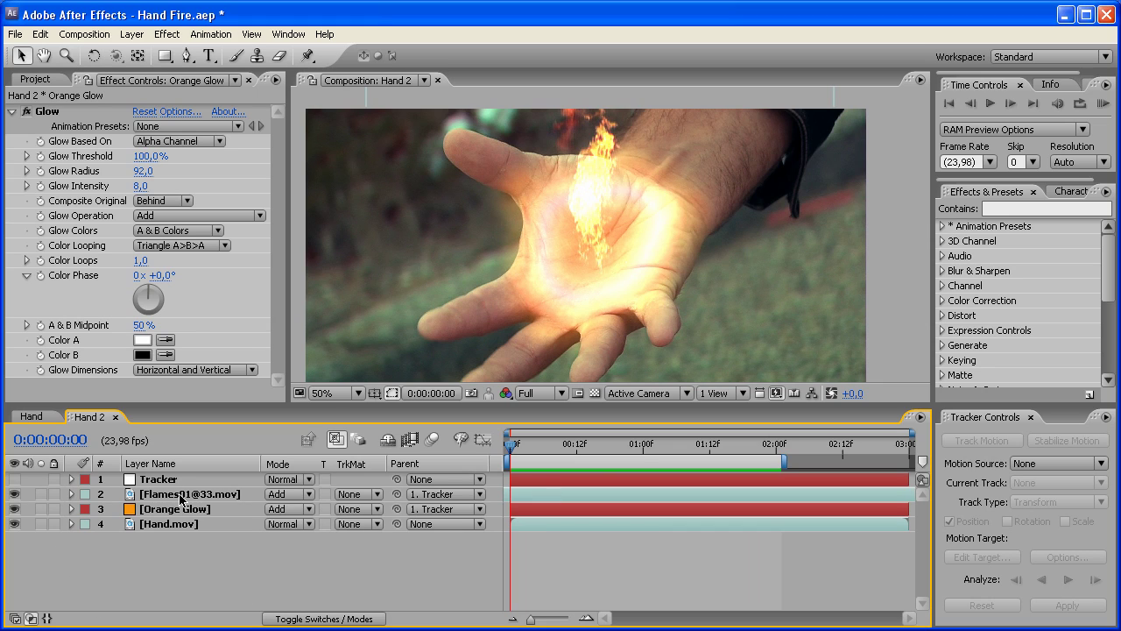
left_click(188, 511)
left_click_drag(151, 156, 177, 156)
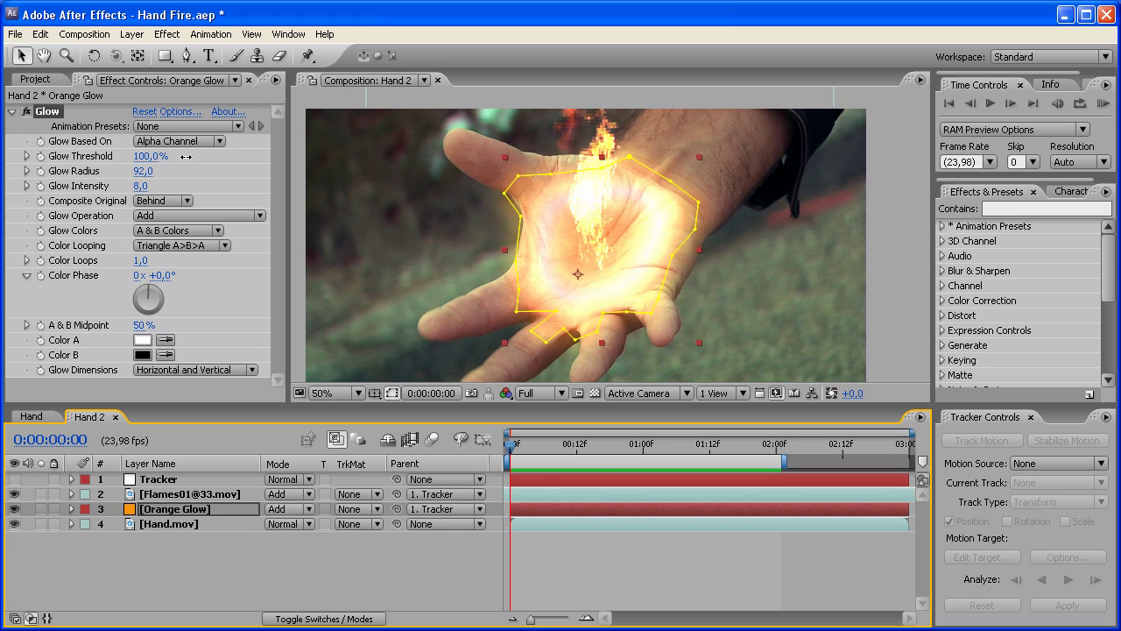
left_click(200, 156)
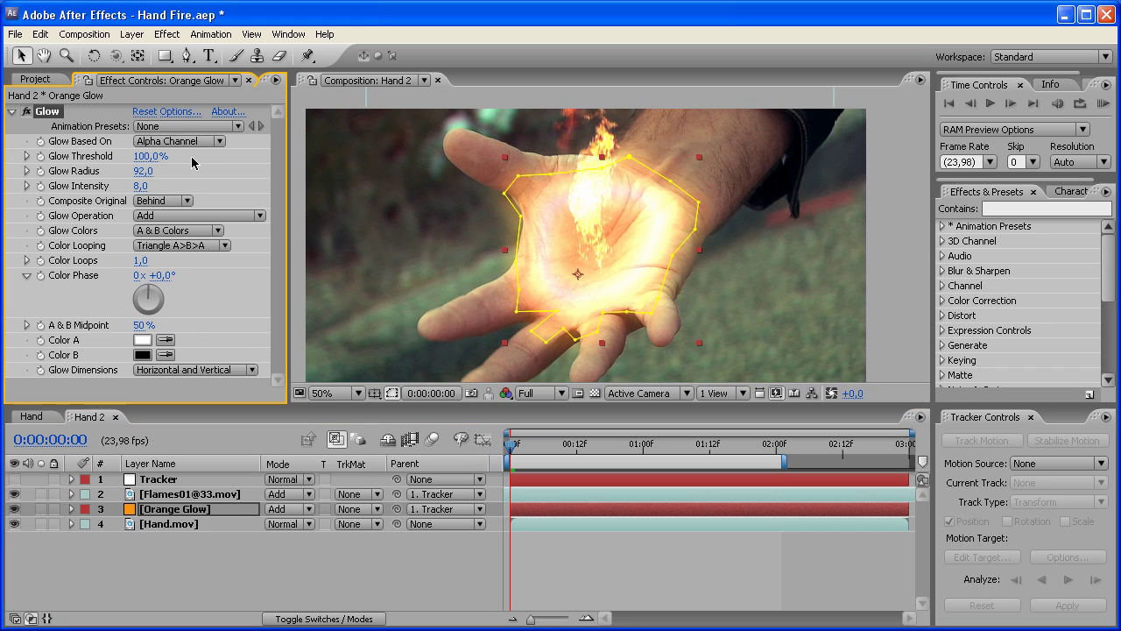
left_click(187, 494)
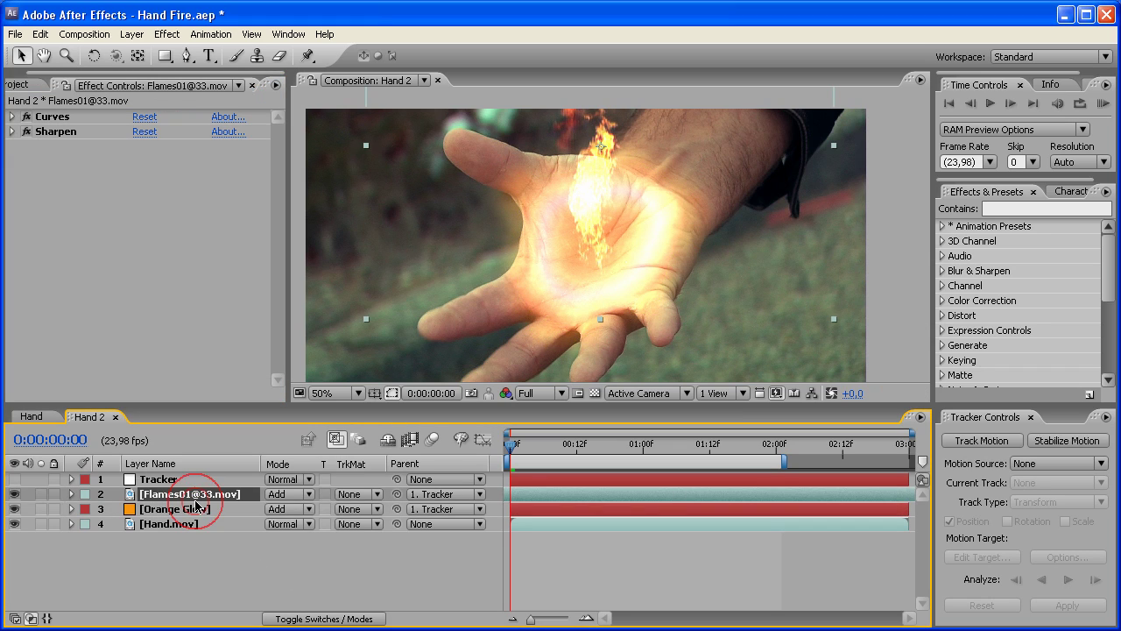
left_click(312, 563)
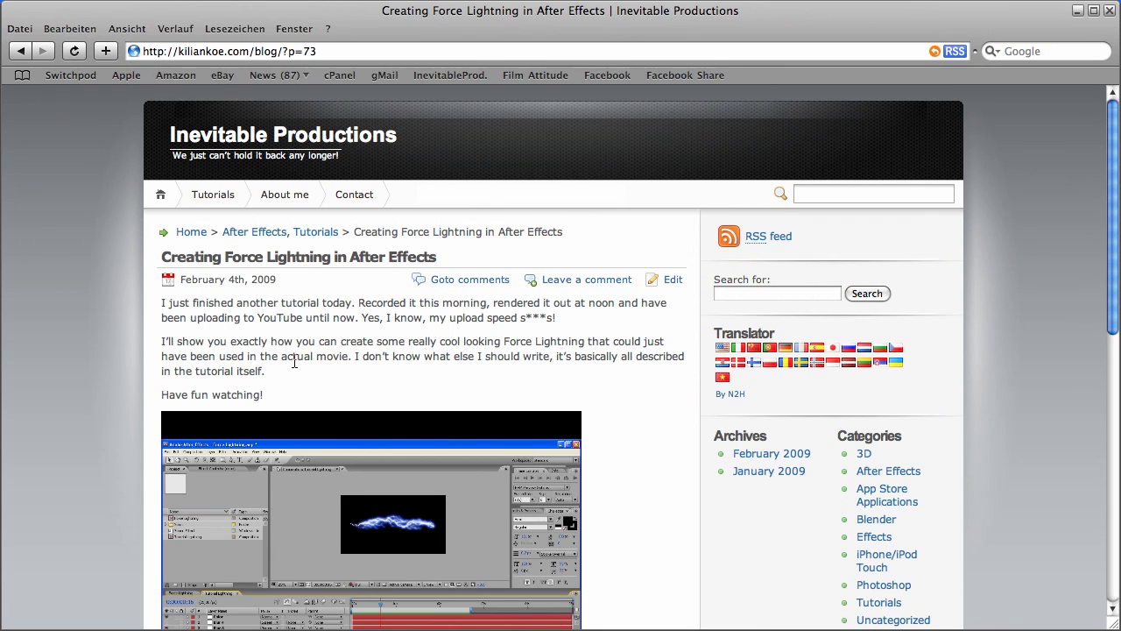
- Mute the Force Lightning tutorial video, switch it to HD, and play it fullscreen
left_click_drag(1115, 219, 1111, 294)
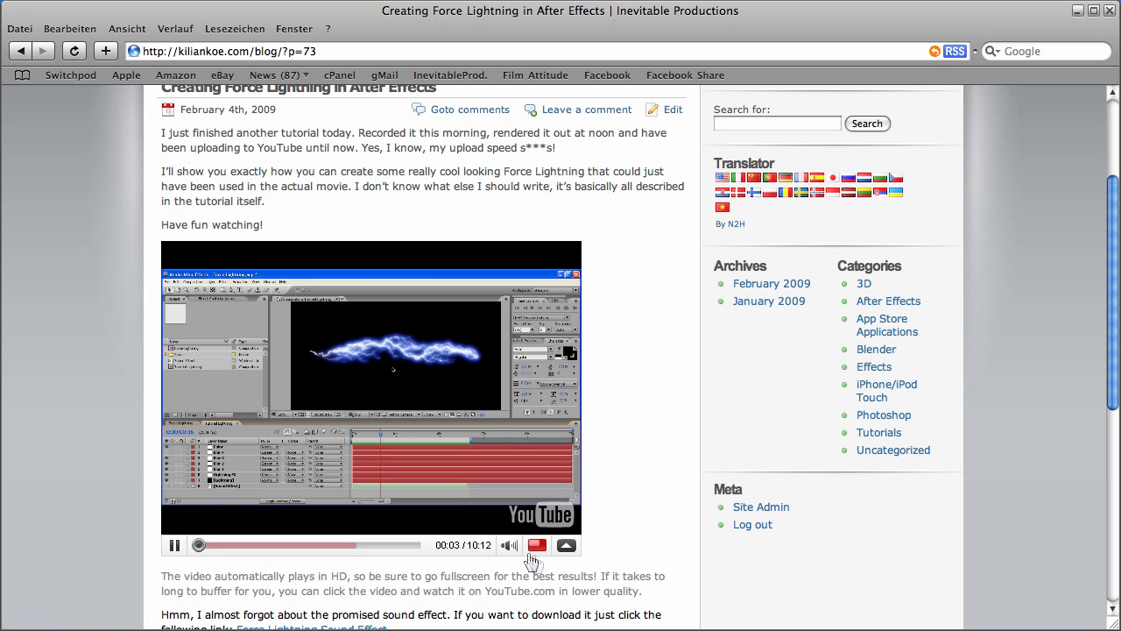
mouse_move(508, 544)
left_click(514, 522)
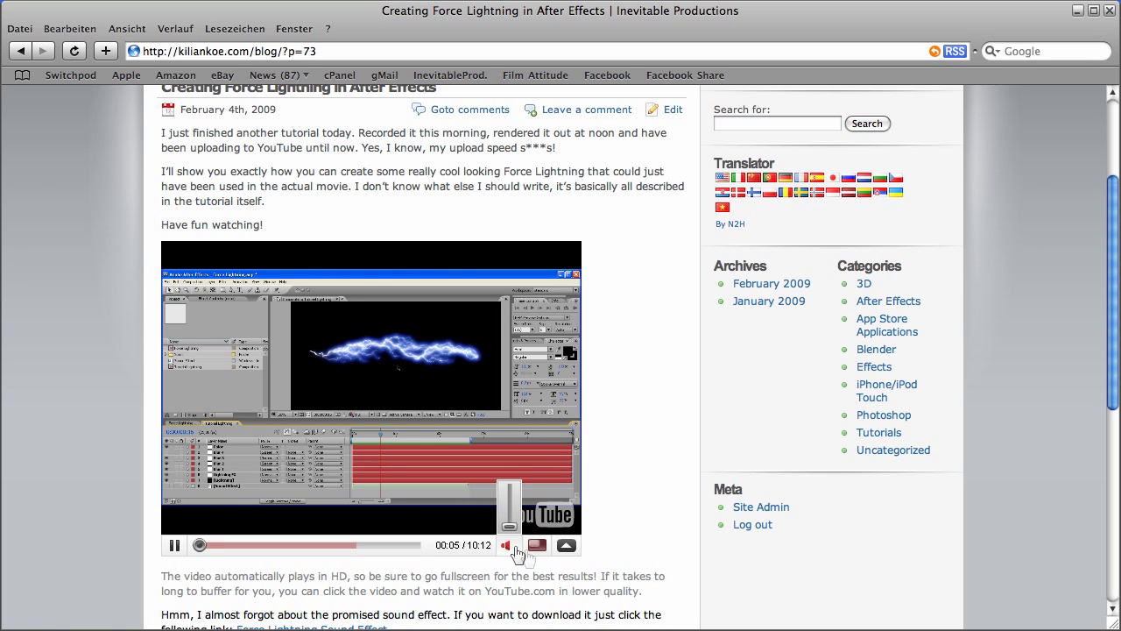
left_click(537, 544)
left_click(567, 545)
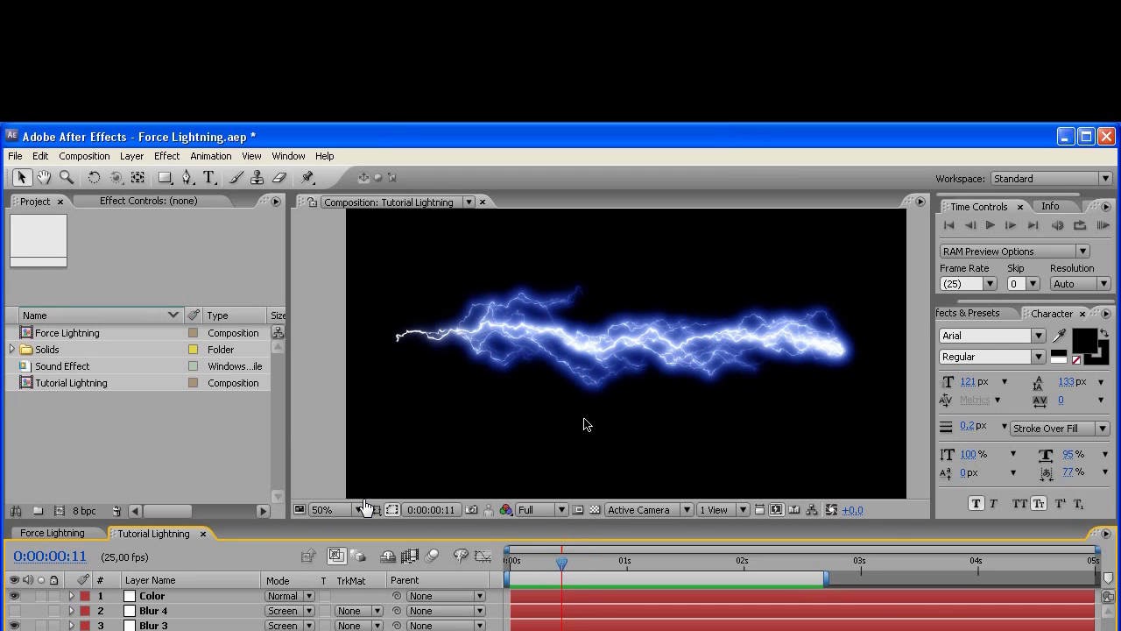
- Exit fullscreen, pause the video, and return to the Inevitable Productions blog home page
key("Escape")
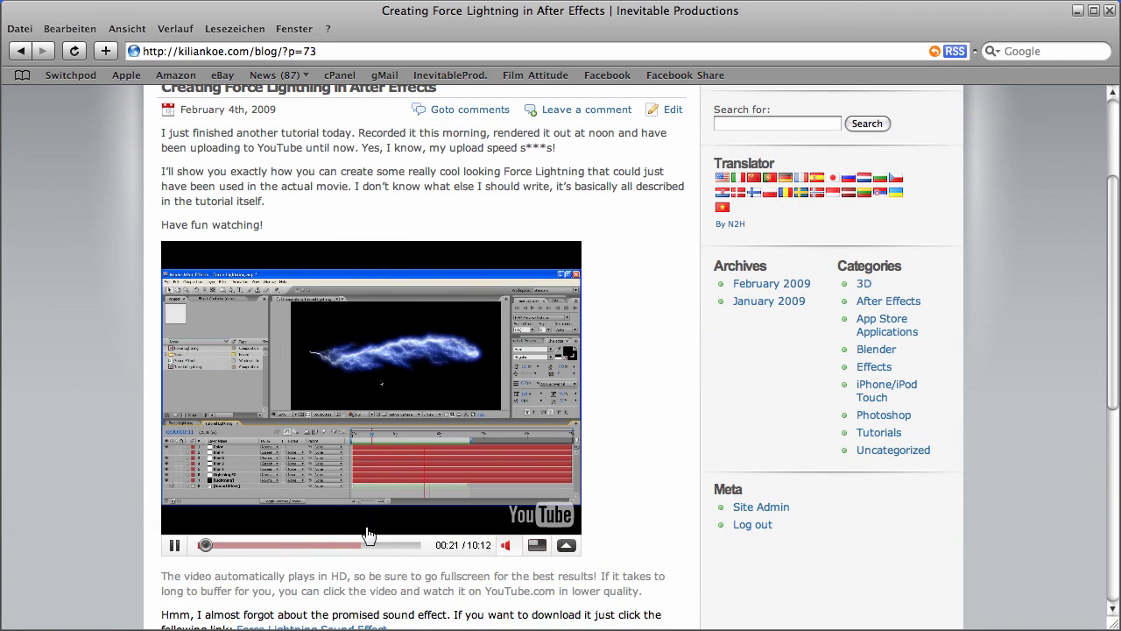
left_click(174, 544)
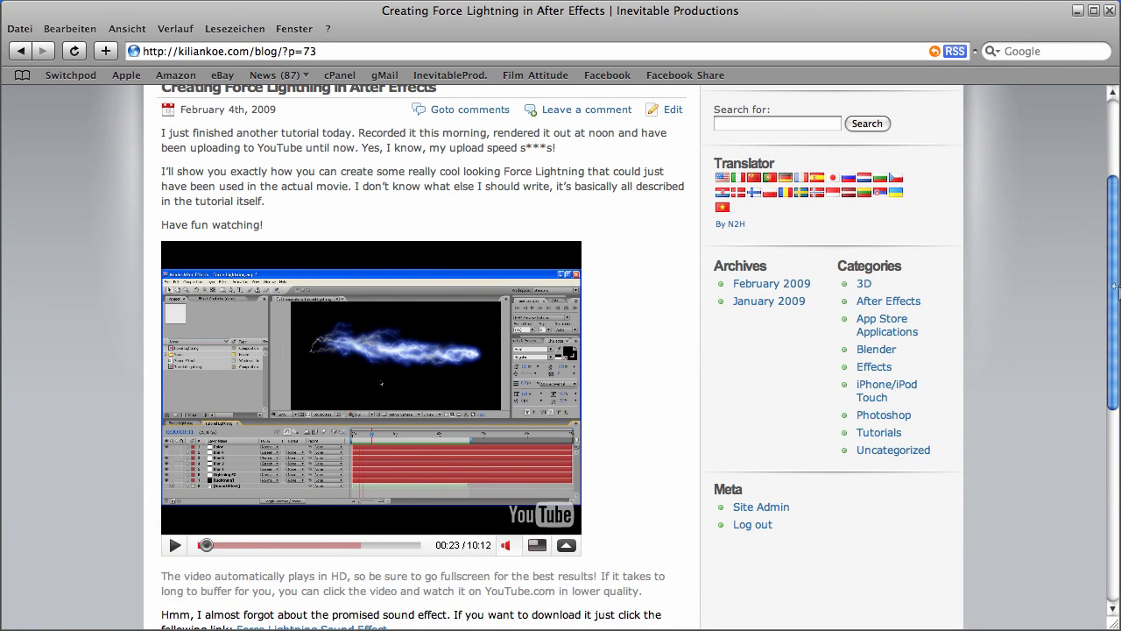
scroll(1115, 288, "up", 4)
left_click(160, 196)
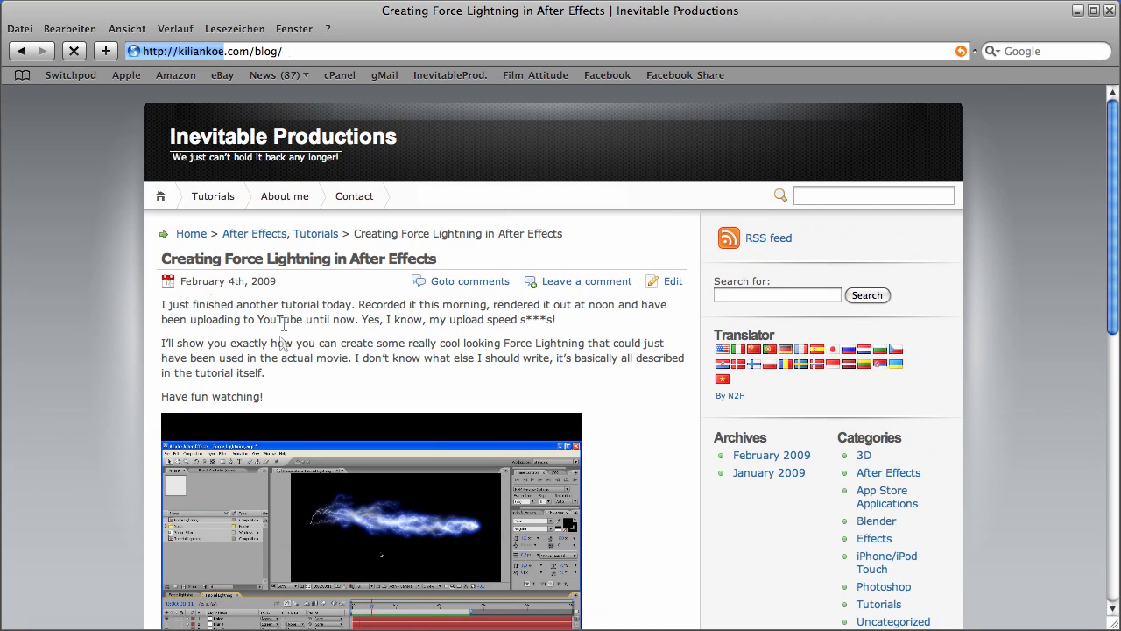